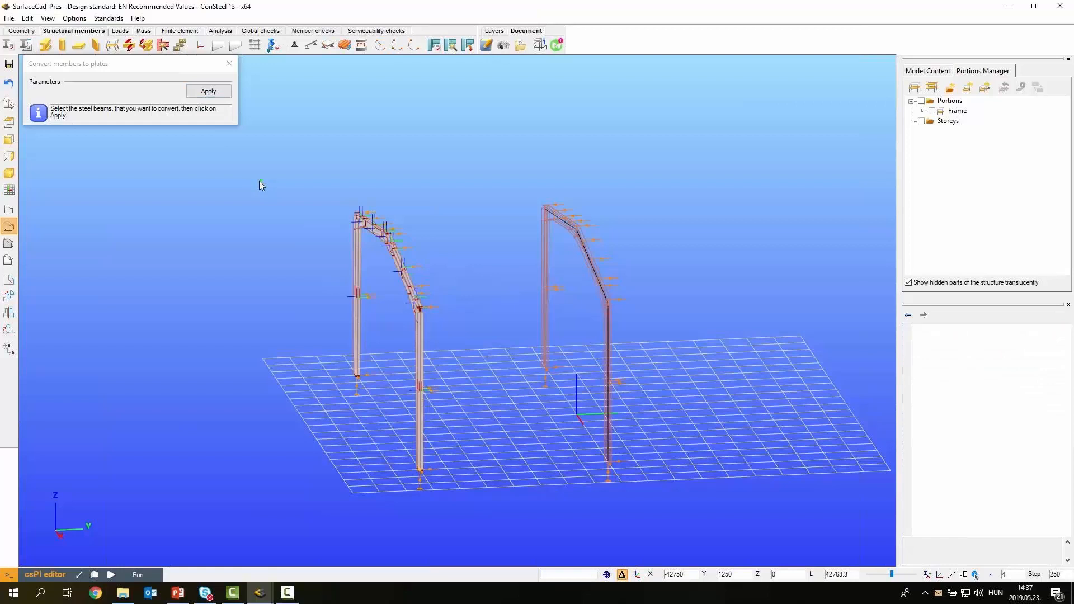
Select the whole converted frame and filter lines, two-dimensional figures, plate elements and point supports out of the selection
mouse_move(260, 180)
middle_mouse_down("alt")
mouse_move(281, 187)
mouse_move(256, 185)
mouse_move(255, 169)
middle_mouse_up("alt")
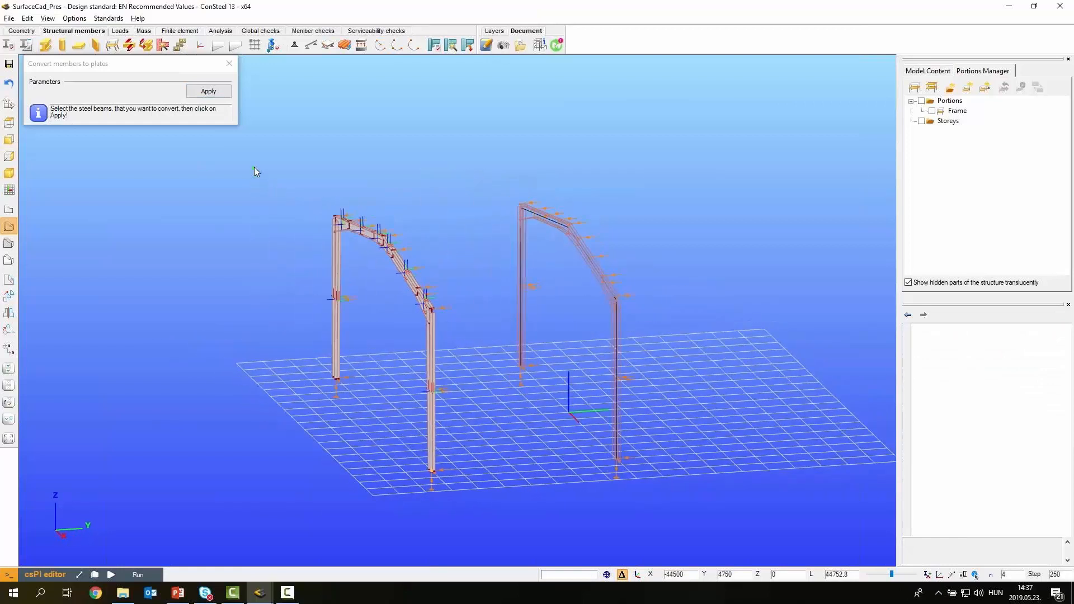
left_click_drag(467, 501, 467, 501)
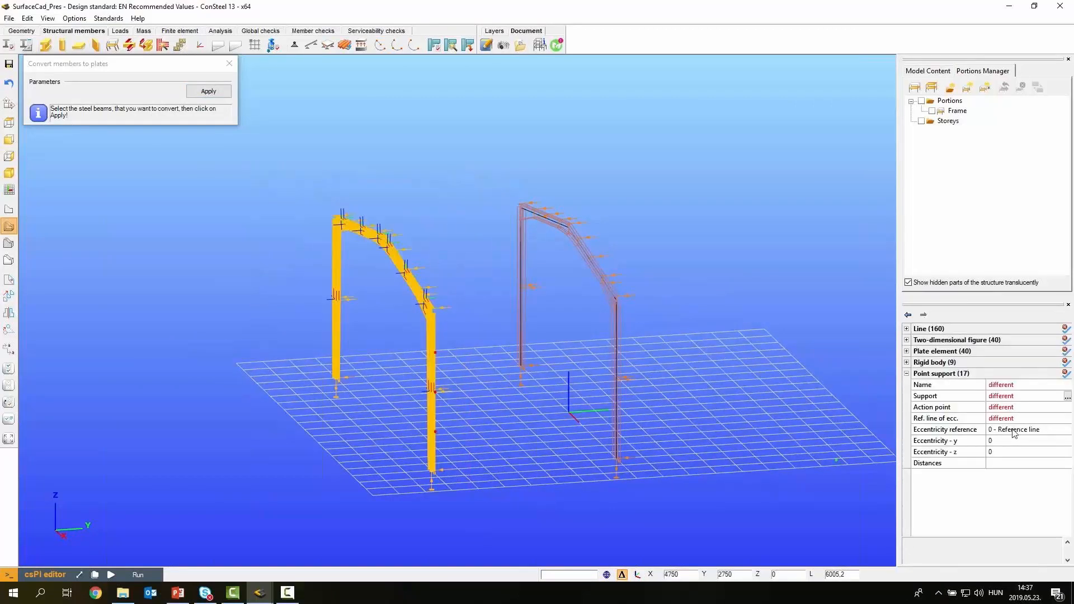
left_click(1065, 329)
left_click(1065, 329)
left_click(1064, 330)
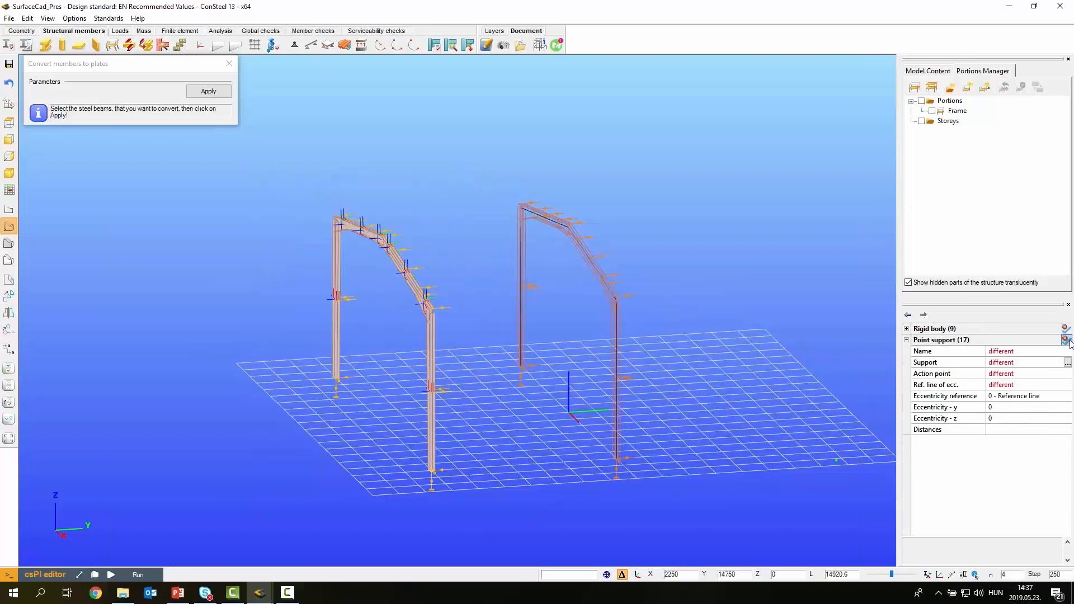
left_click(1064, 341)
left_click(713, 351)
Close the plate conversion and extend one half of the haunch's lower flange to the column's outer flange at the eaves corner
middle_click_drag(312, 352, 449, 380, "alt")
scroll(508, 266, "up", 10)
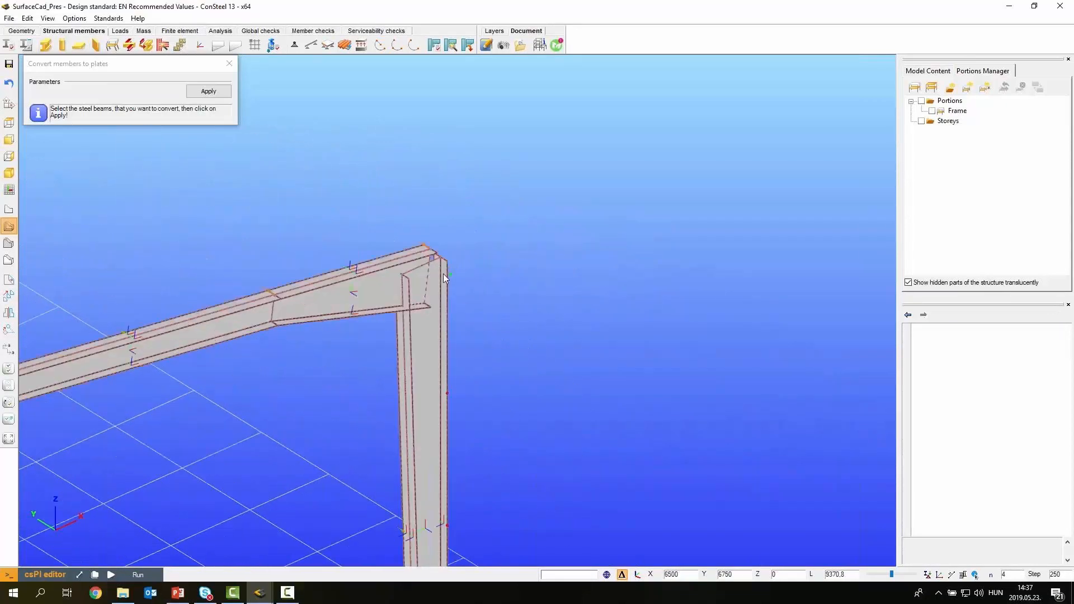
left_click(229, 63)
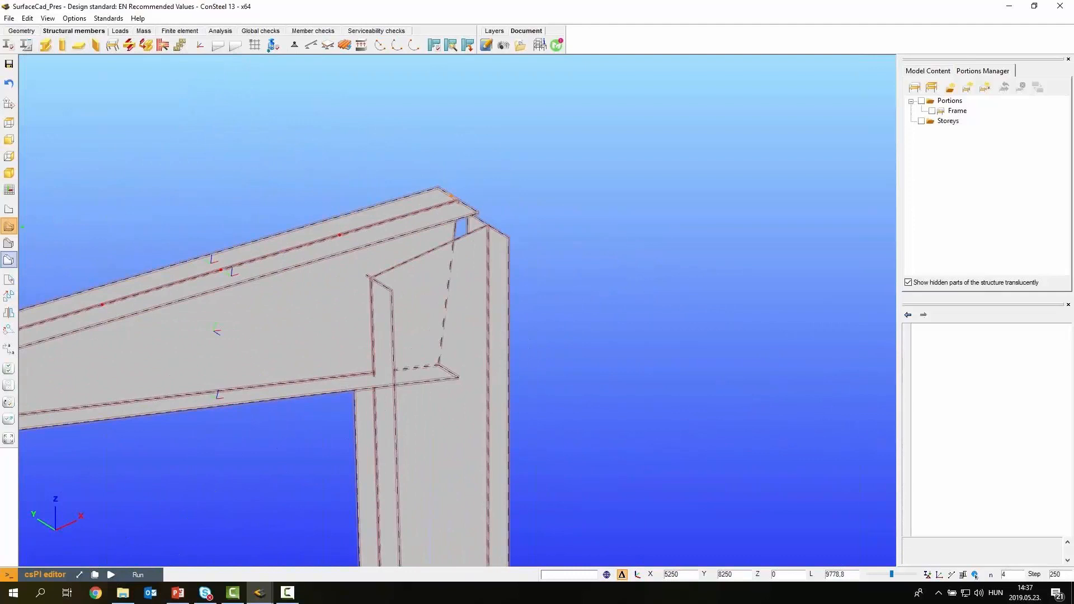
left_click(215, 10)
left_click(34, 34)
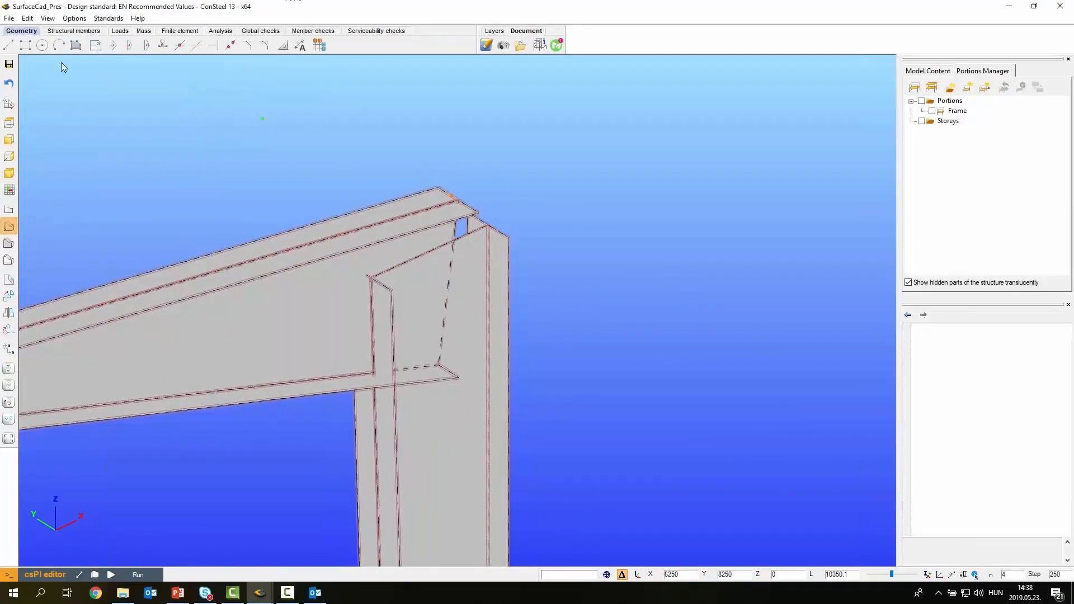
left_click(213, 46)
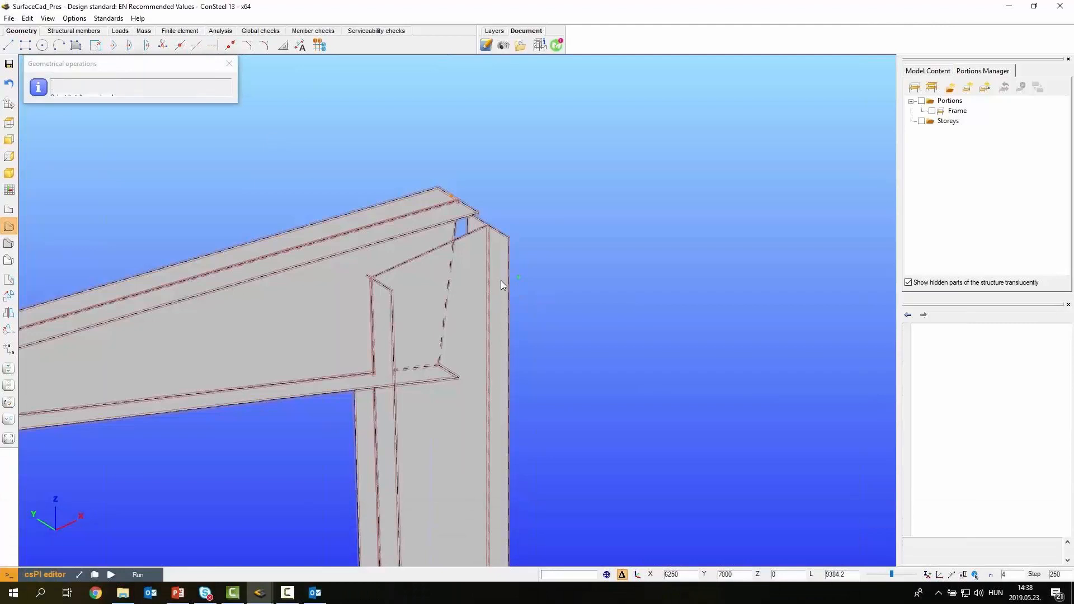
left_click(501, 280)
middle_click_drag(313, 403, 364, 309)
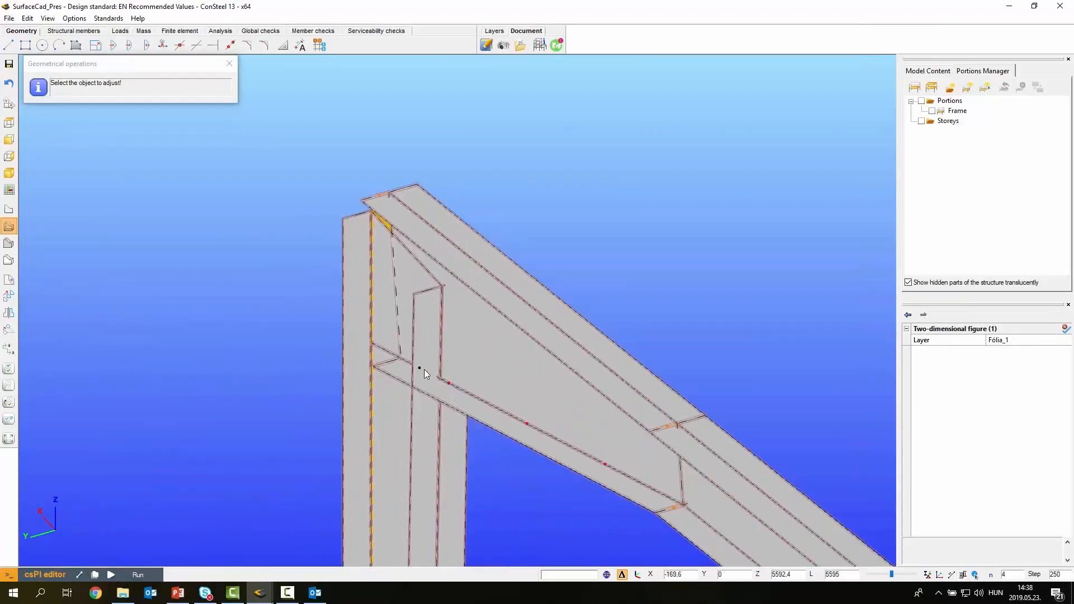
key("Escape")
Extend the opposite half of the haunch's lower flange to the column's outer flange plane
left_click(213, 45)
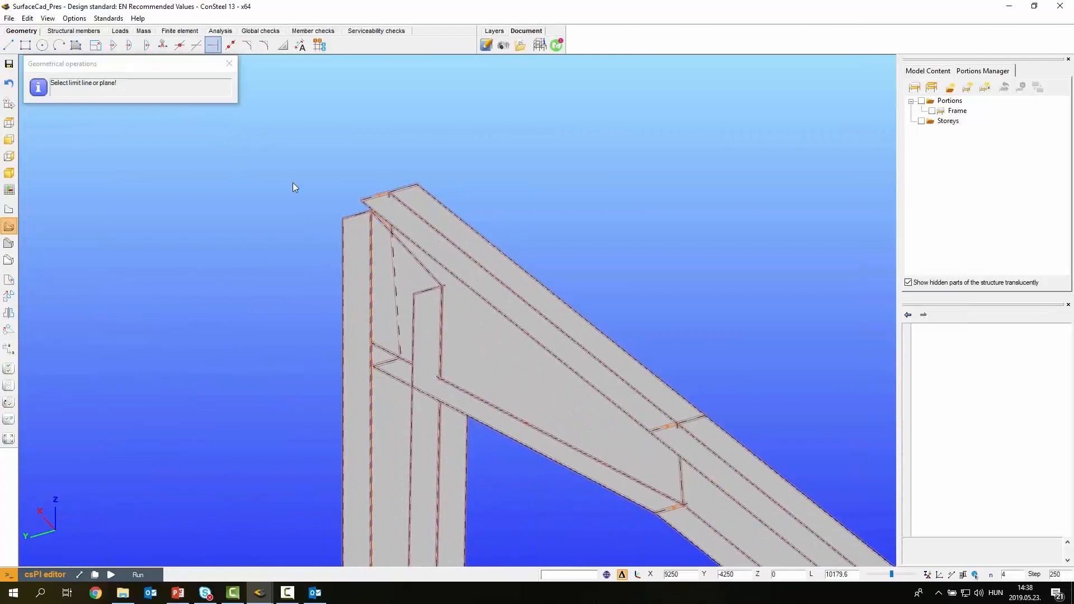
left_click(353, 227)
left_click(499, 424)
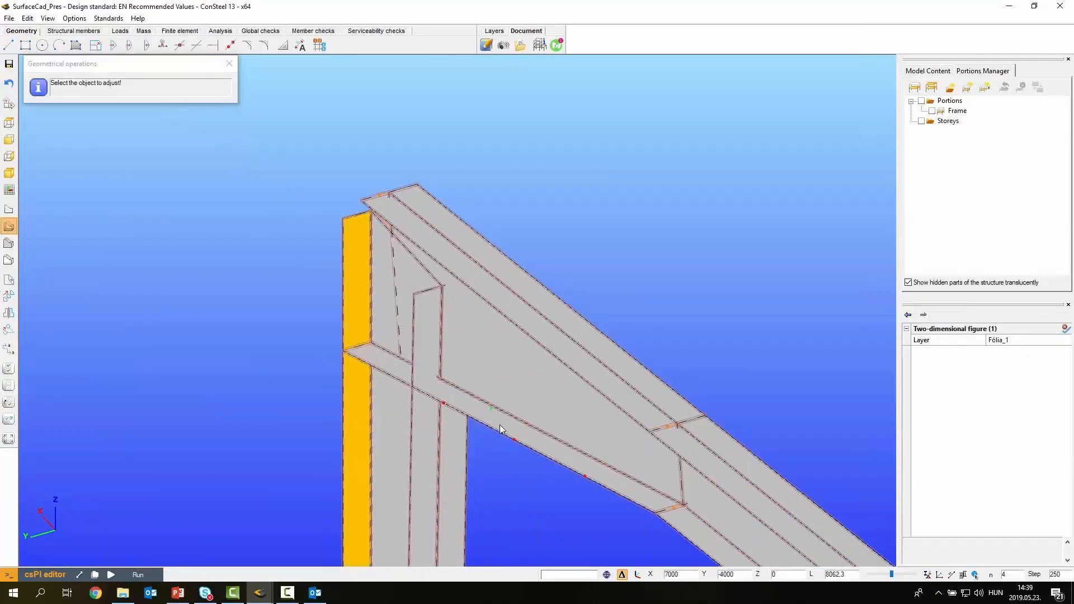
key("Escape")
Extend both halves of the column's inner flange up to the plane of the beam's upper flange
middle_click_drag(483, 420, 517, 313)
left_click(213, 45)
left_click(472, 220)
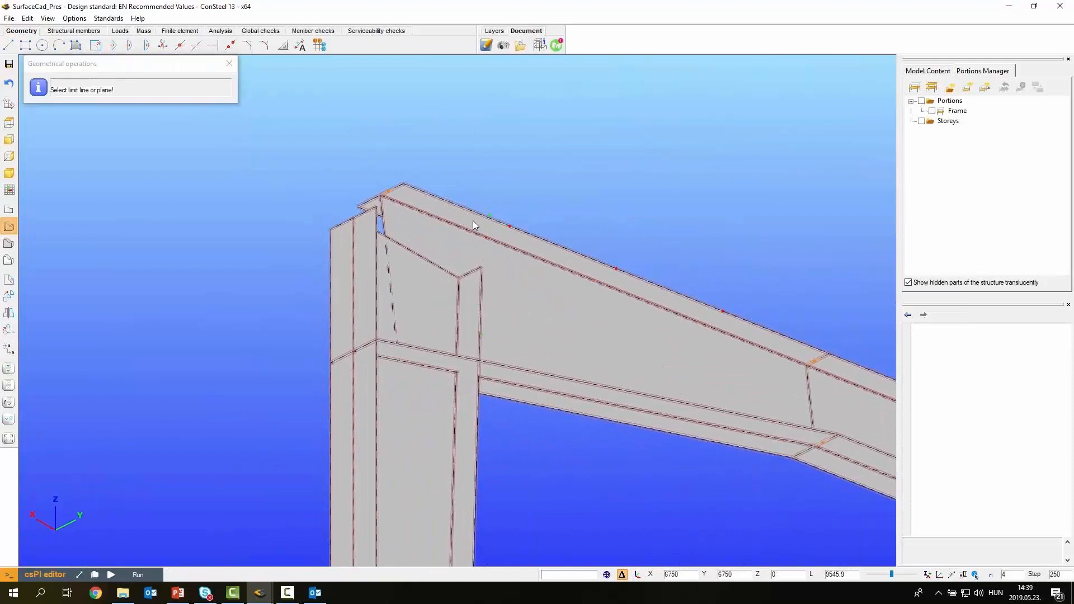
middle_click_drag(471, 284, 338, 292)
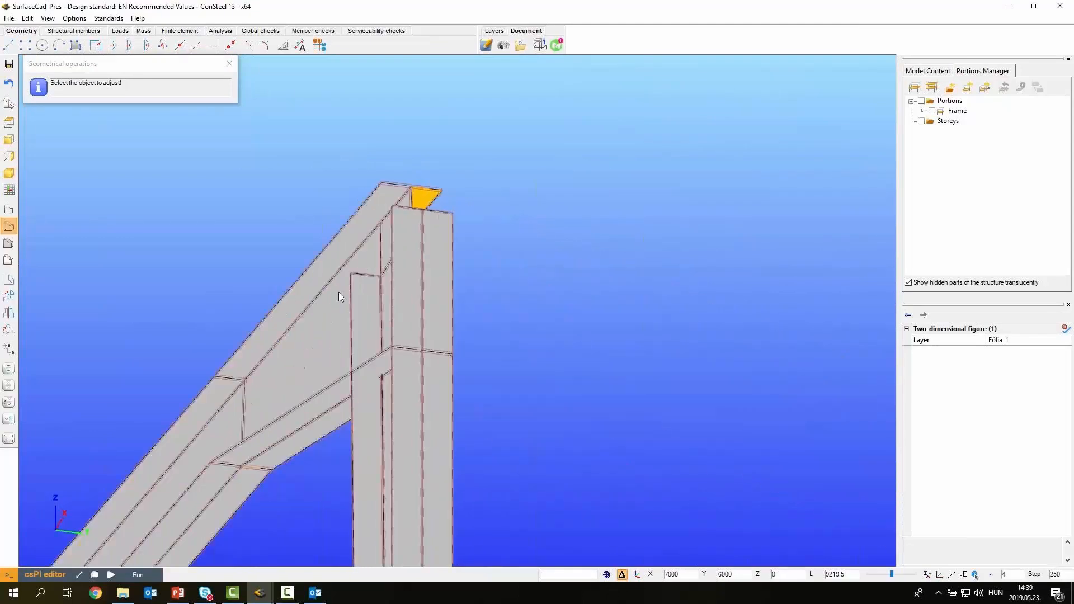
left_click(213, 46)
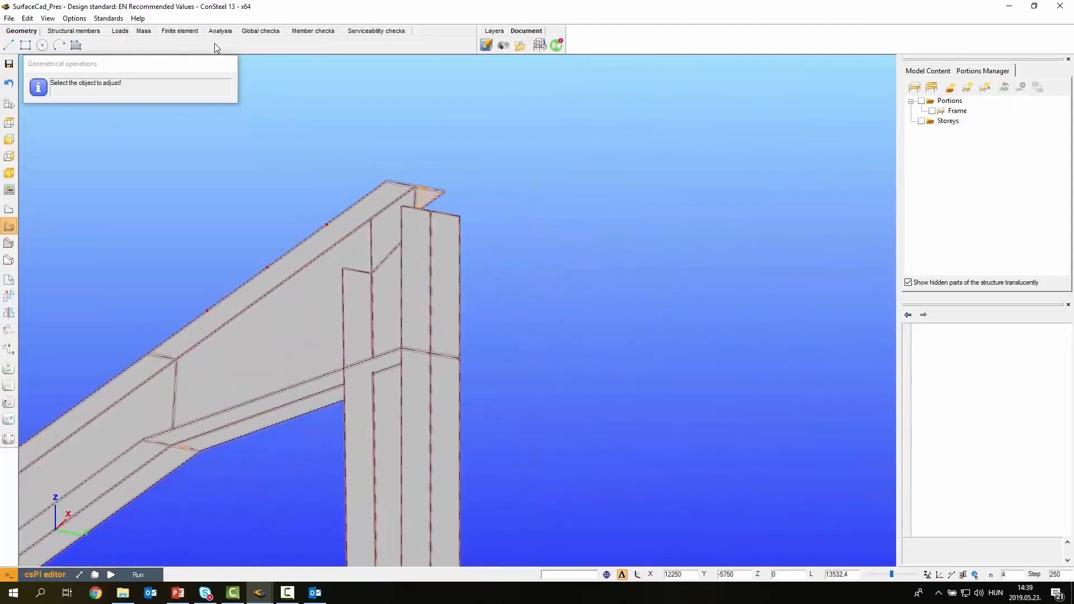
left_click(341, 227)
left_click(354, 286)
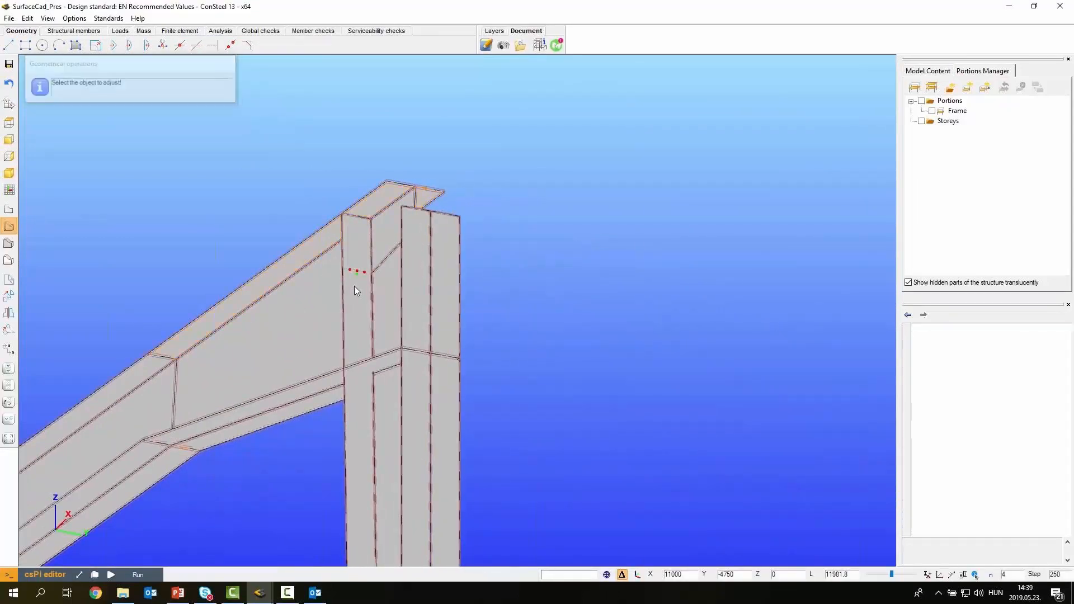
Select the haunch's lower flange and the column web, and isolate these two plates in the view
middle_click_drag(354, 287, 324, 269)
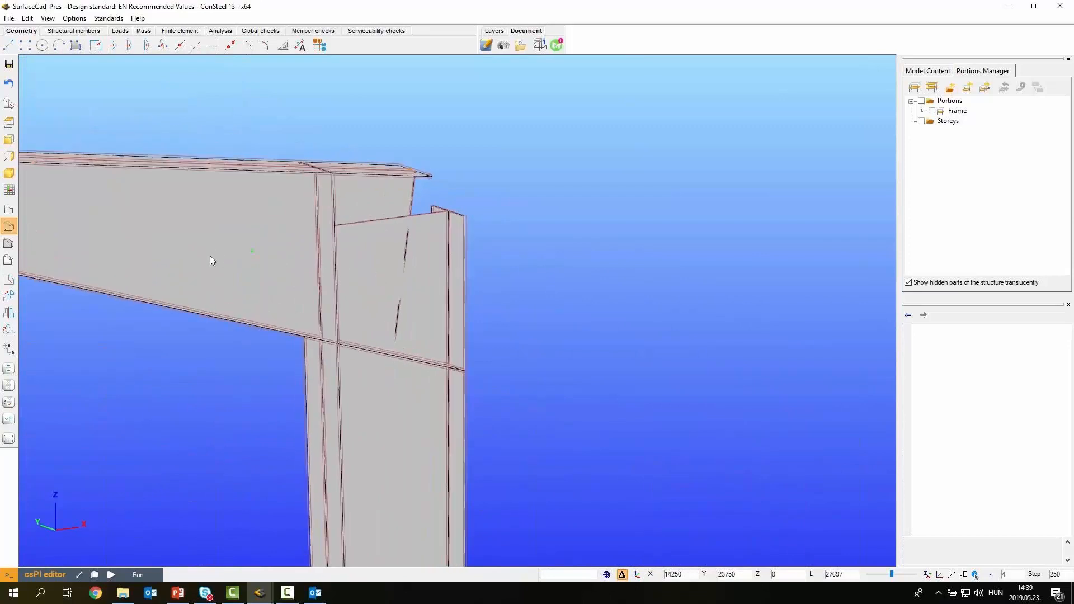
middle_click_drag(208, 283, 233, 369)
left_click(235, 370)
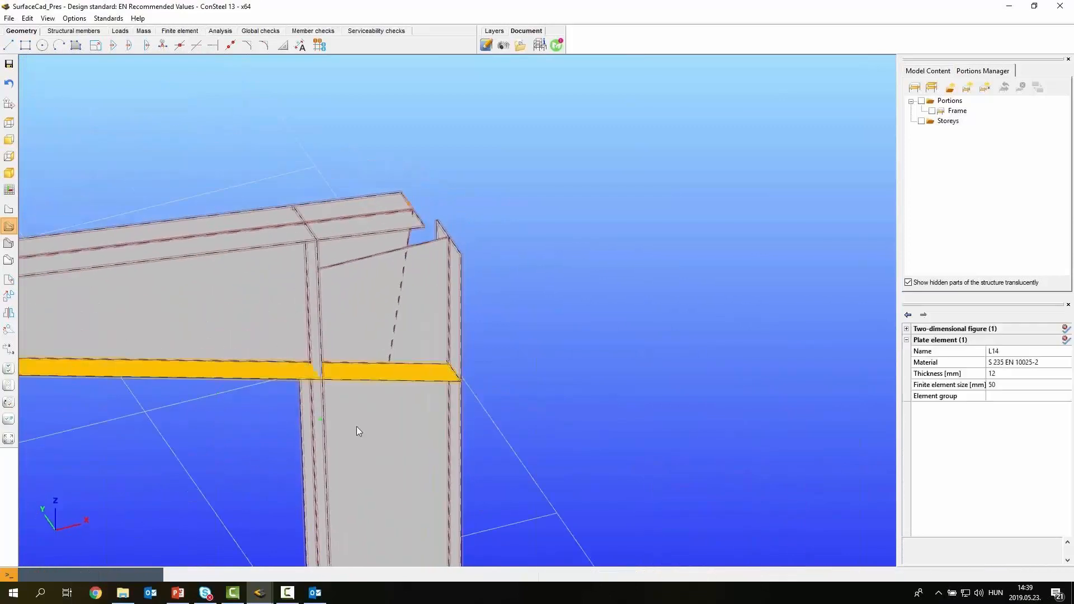
left_click(421, 436, "ctrl")
left_click(915, 87)
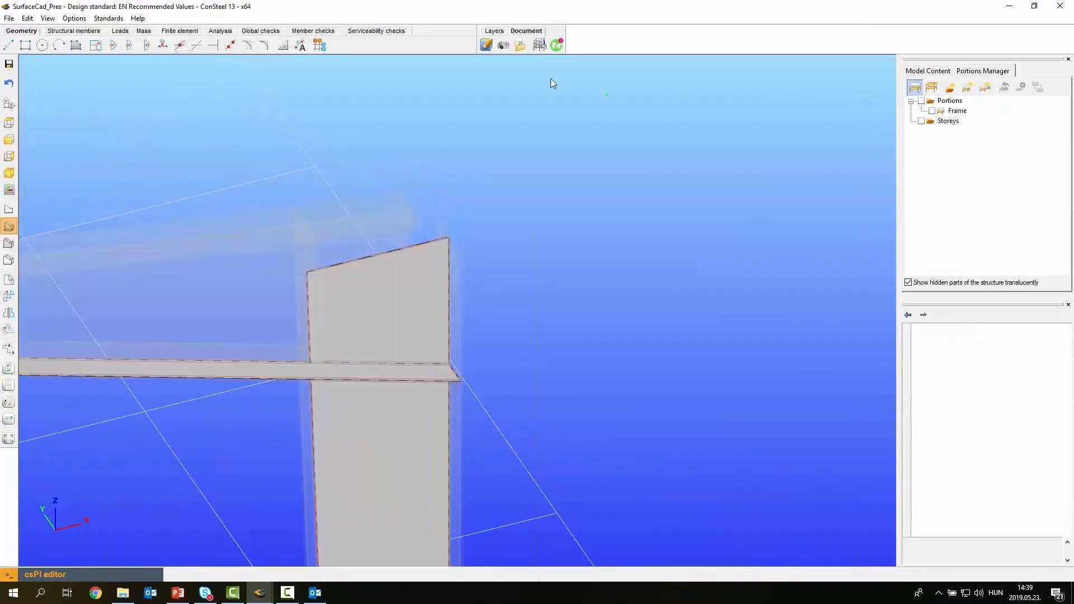
Cut away the column web above the haunch's lower flange, using that flange as cutting plane, and show the whole model again
left_click(197, 44)
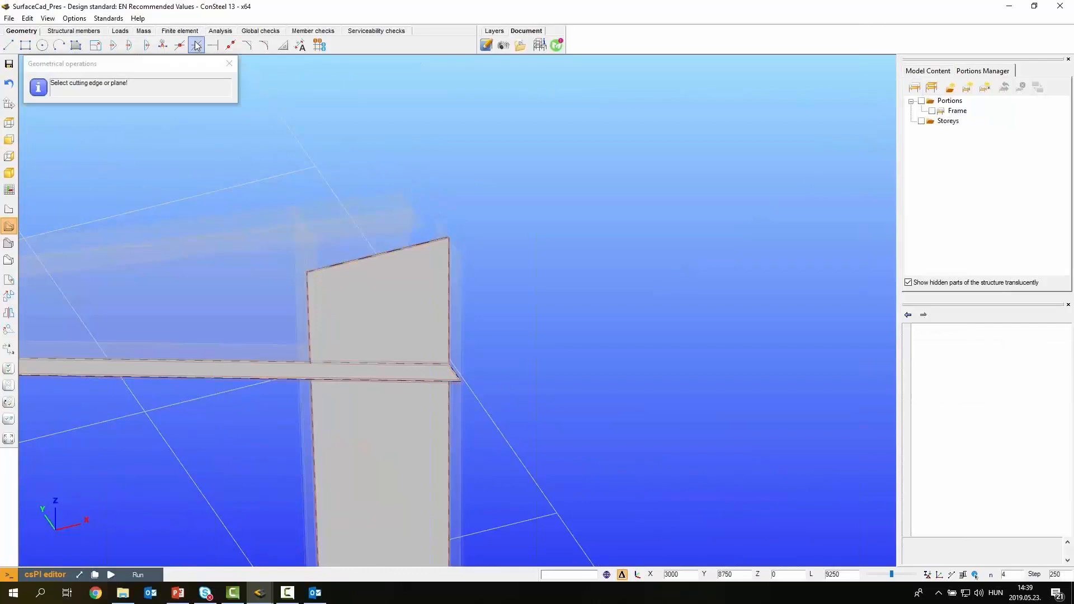
left_click(236, 350)
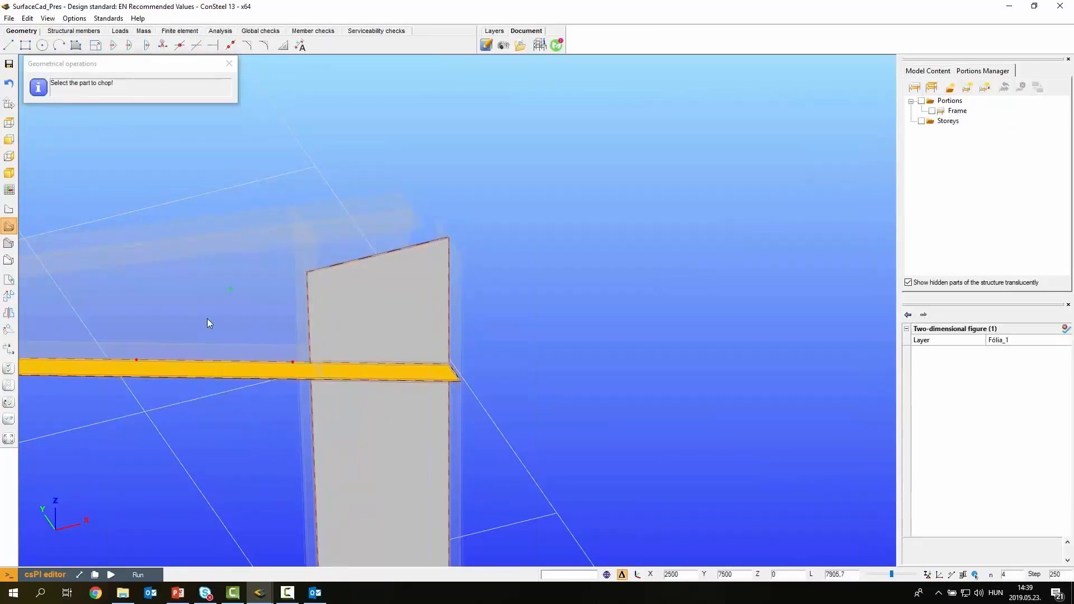
left_click(353, 297)
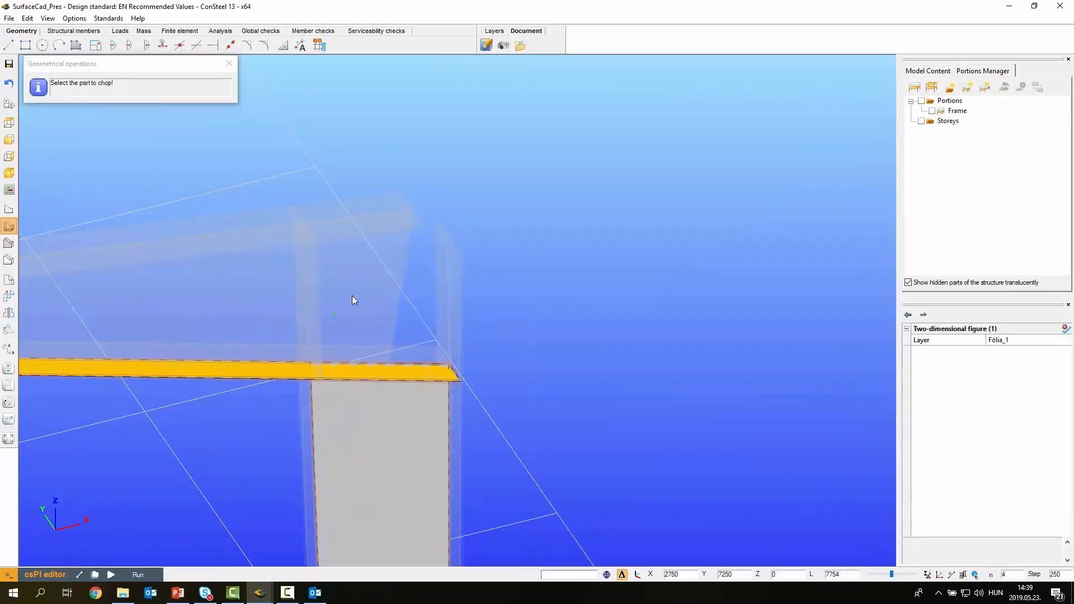
left_click(228, 63)
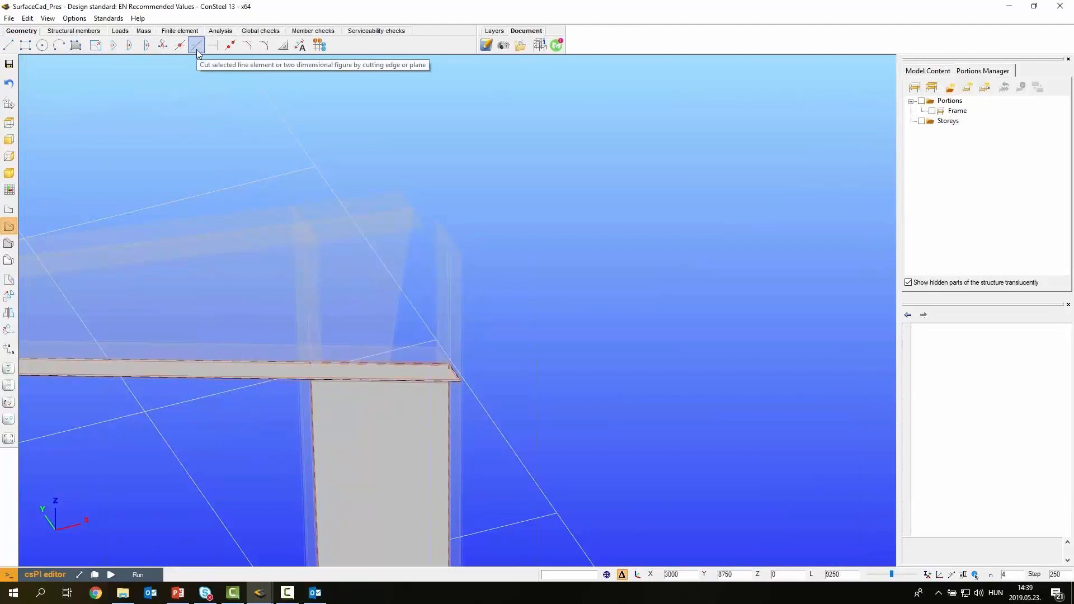
left_click(196, 50)
key("Escape")
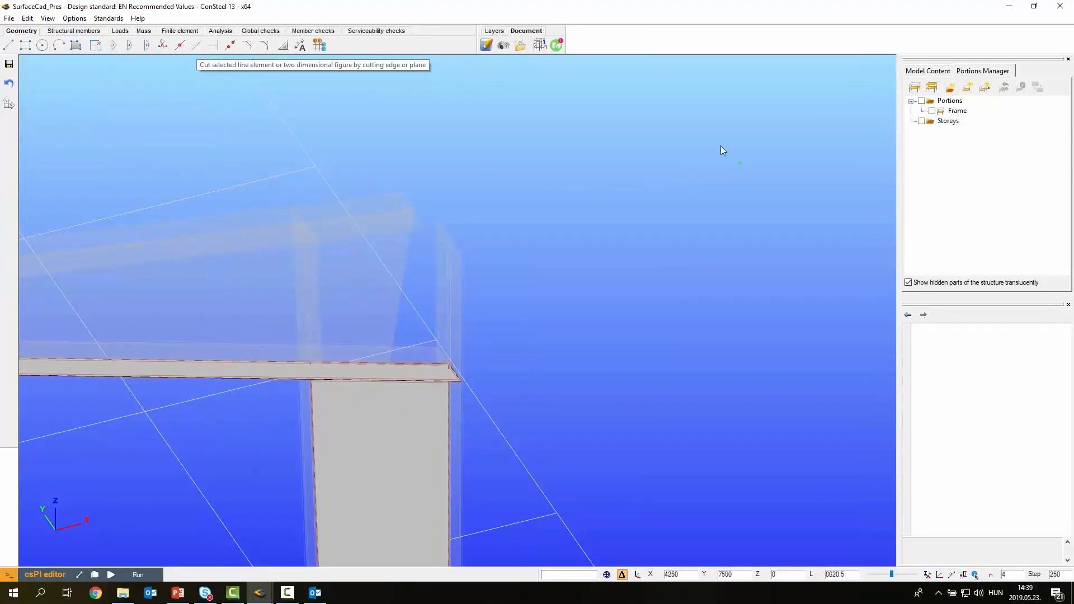
left_click(931, 86)
Move the three upper points of the column's outer flange plates by 1000 mm in the Z direction
mouse_move(534, 254)
middle_mouse_down()
mouse_move(529, 264)
mouse_move(526, 238)
middle_mouse_up()
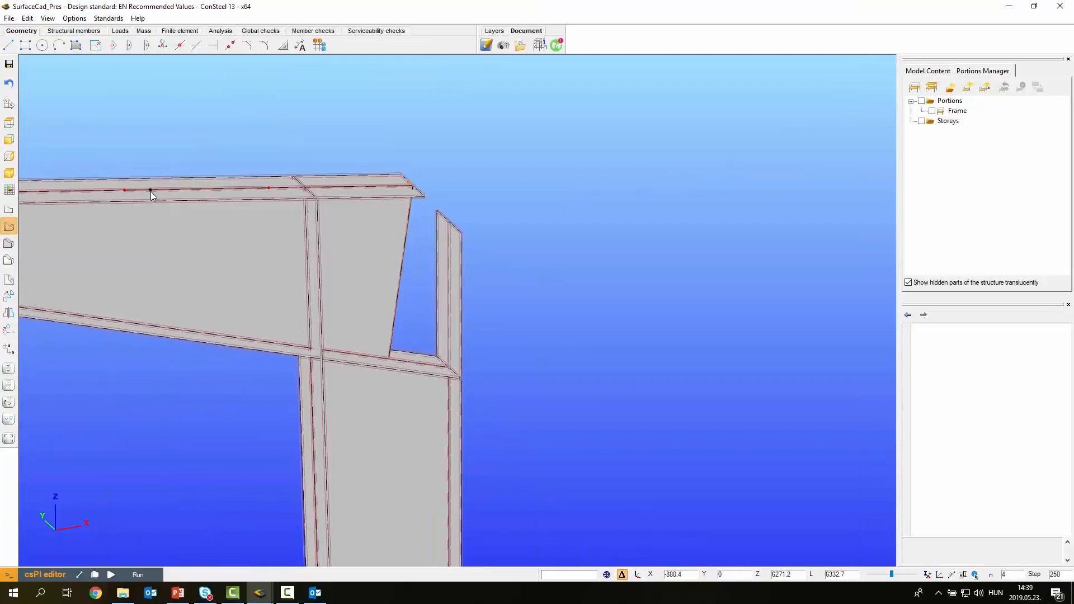
left_click(9, 279)
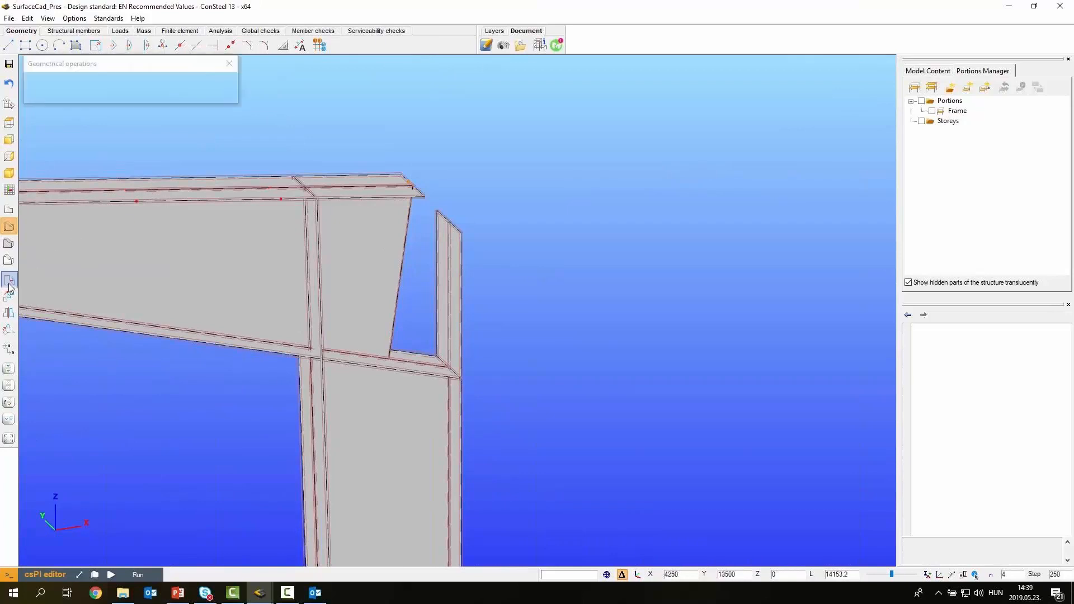
left_click(439, 214)
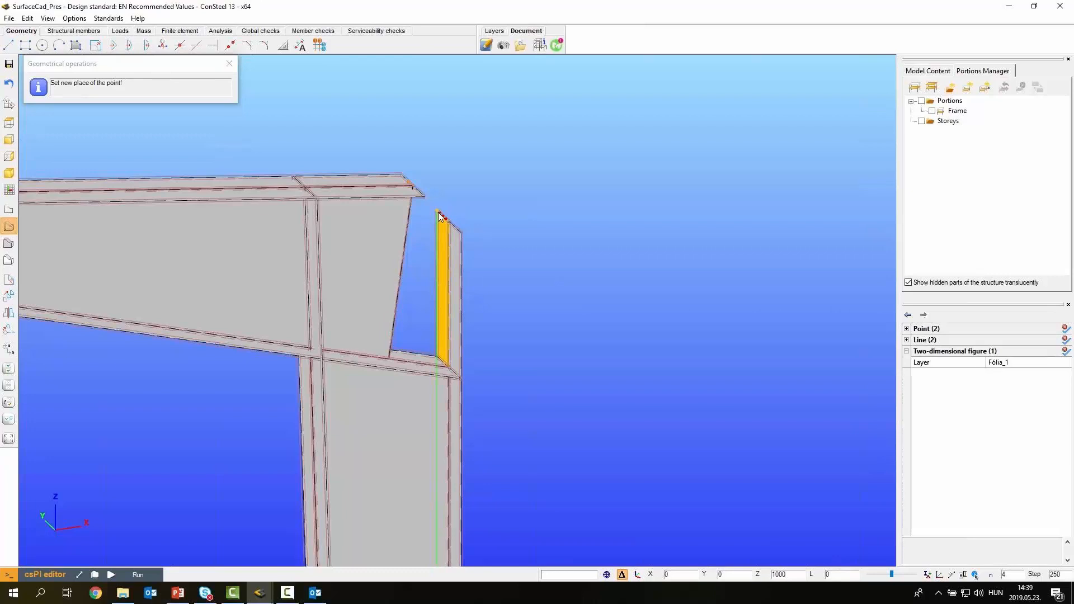
key("Return")
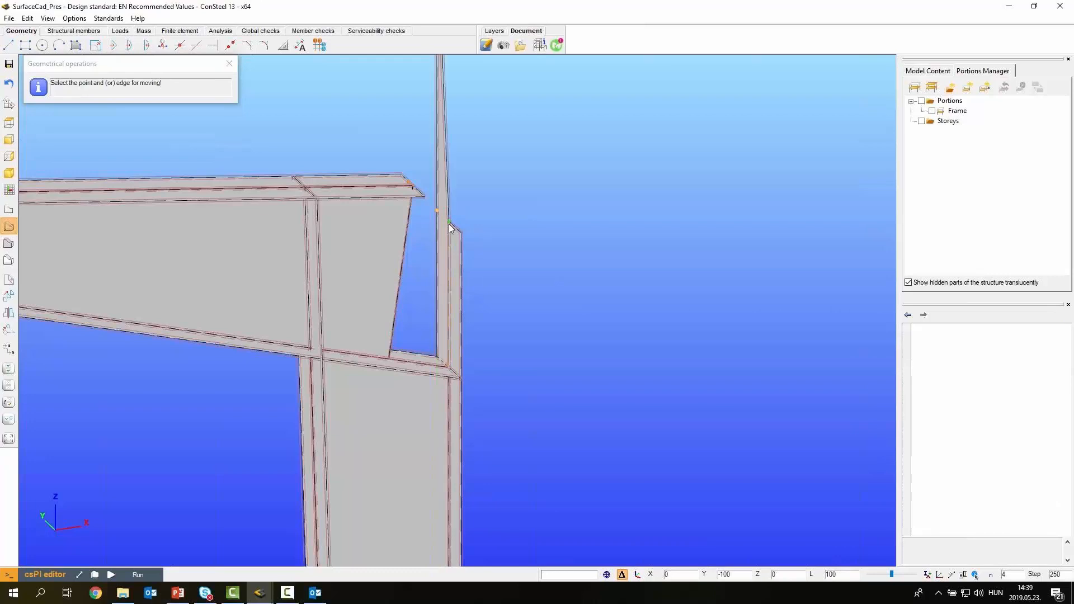
left_click(448, 222)
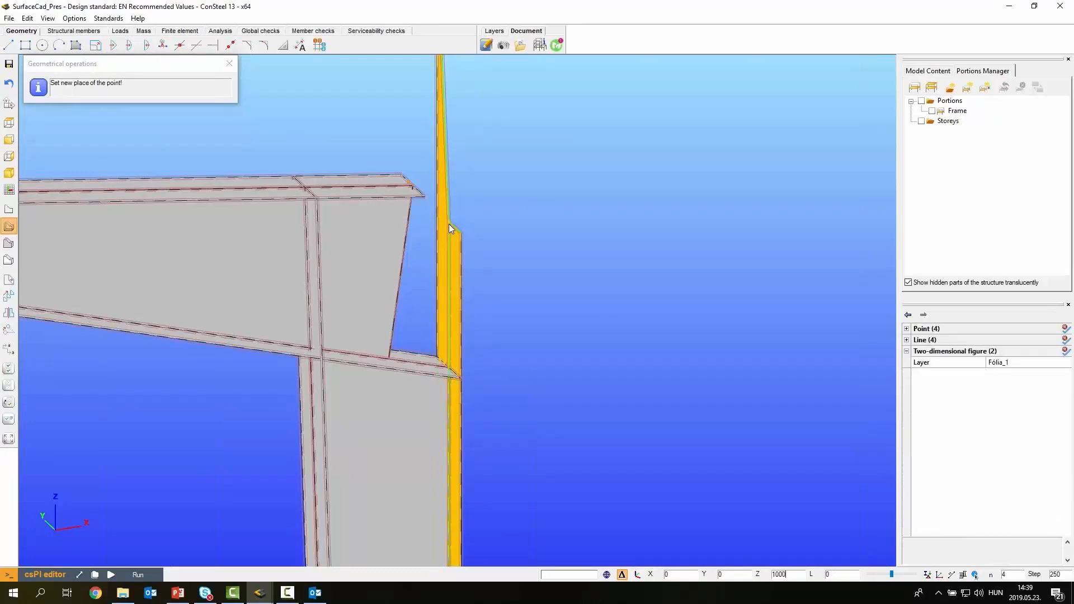
key("Return")
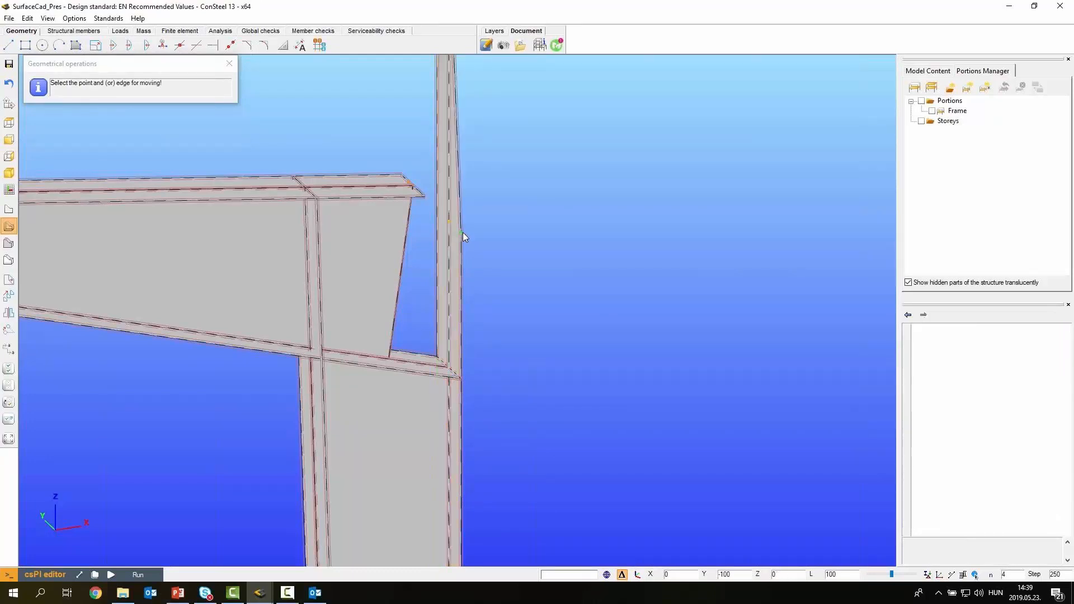
left_click(461, 232)
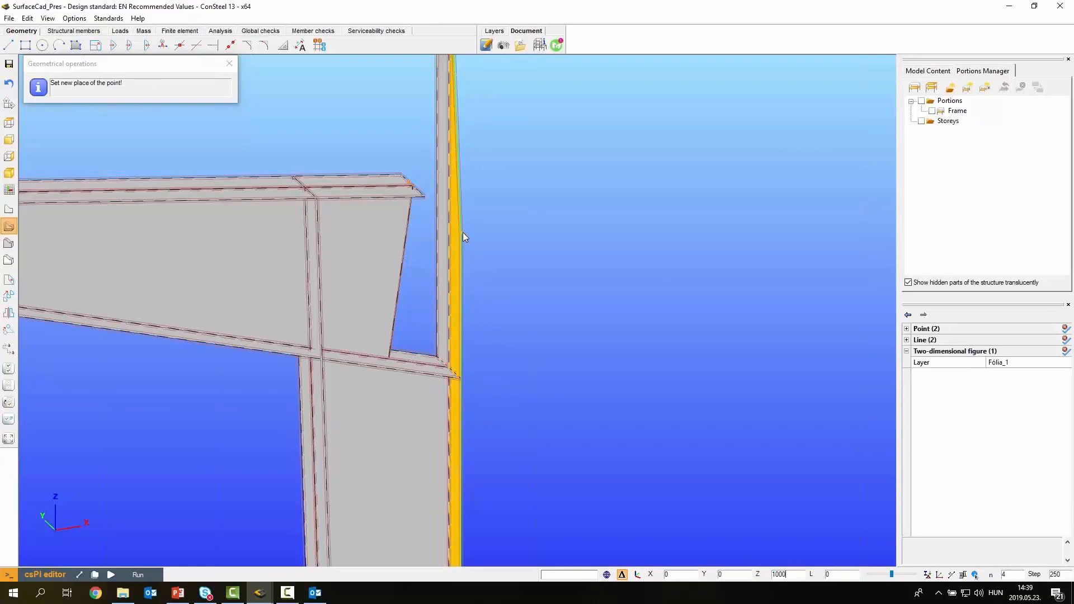
key("Return")
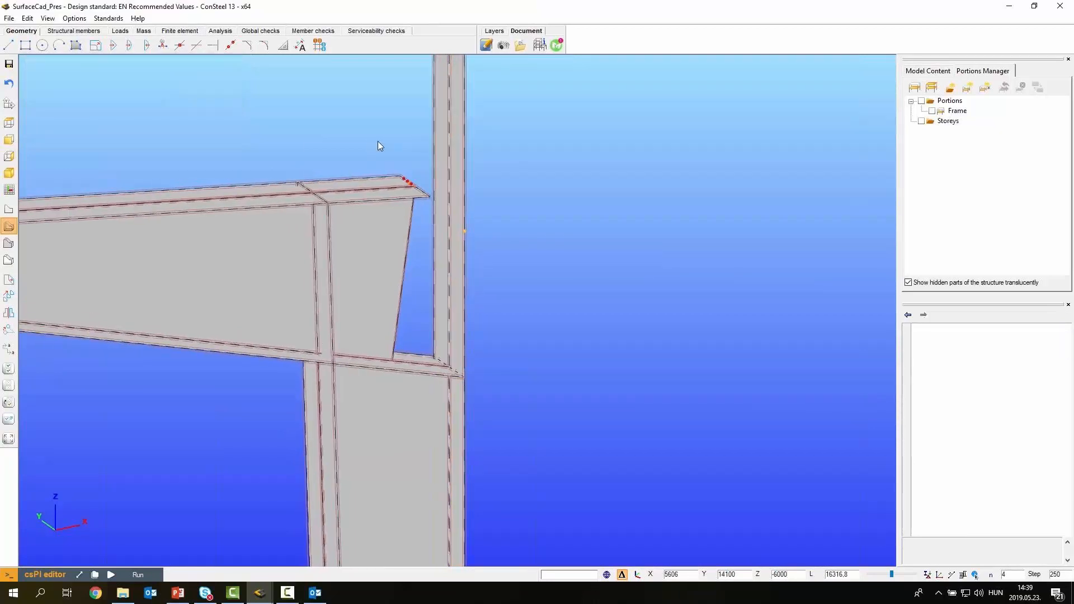
Extend one half of the beam's upper flange to the plane of the raised outer column flange
left_click(213, 46)
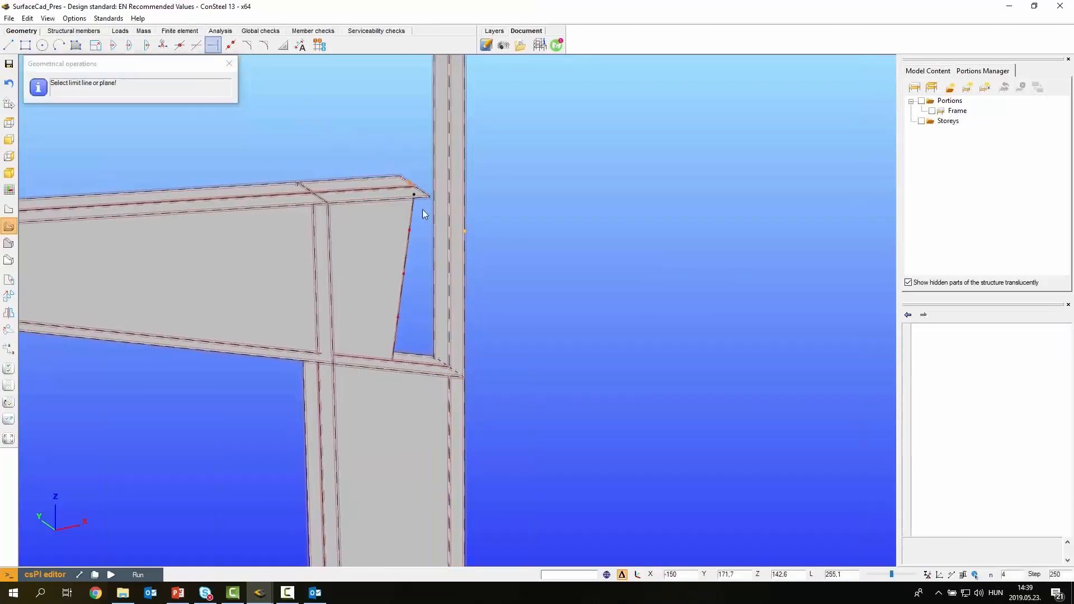
left_click(459, 240)
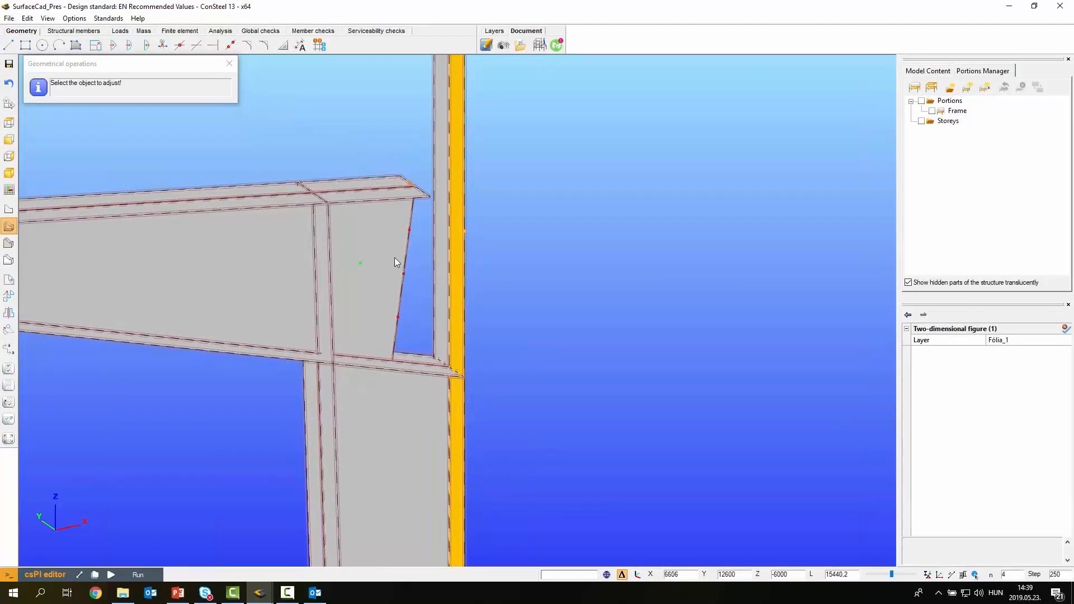
mouse_move(522, 217)
middle_mouse_down()
mouse_move(616, 232)
mouse_move(516, 222)
middle_mouse_up()
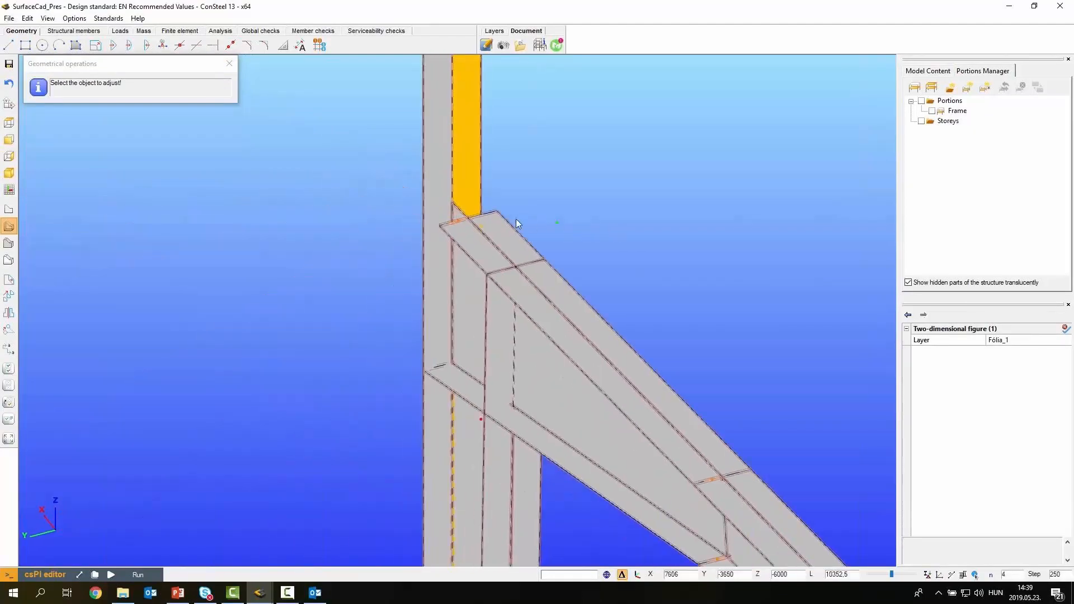
left_click(499, 224)
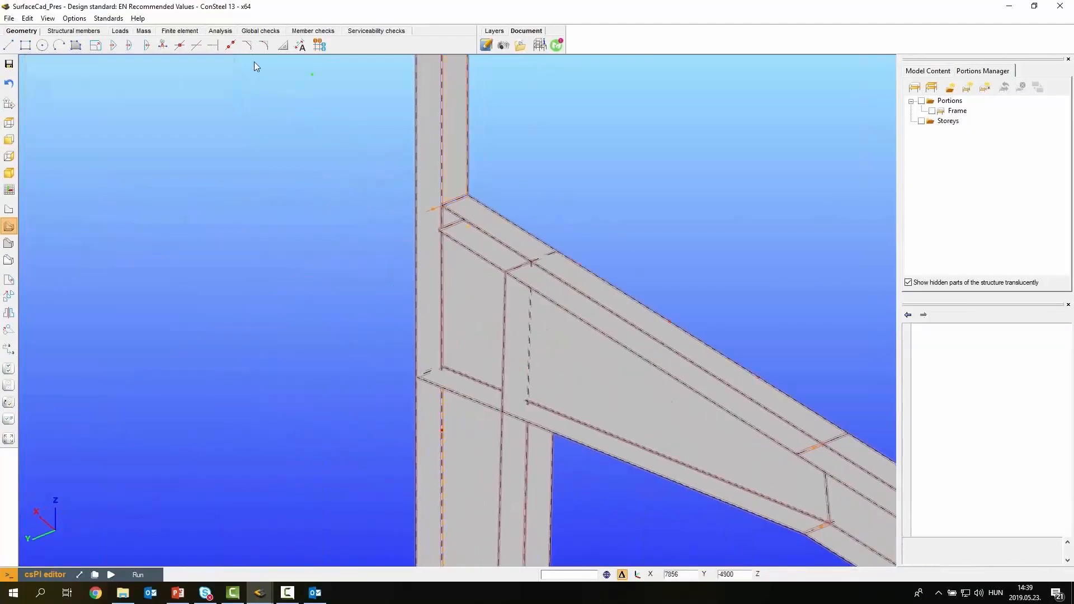
Extend the other half of the beam's upper flange to the plane of the raised outer column flange
left_click(213, 46)
left_click(421, 132)
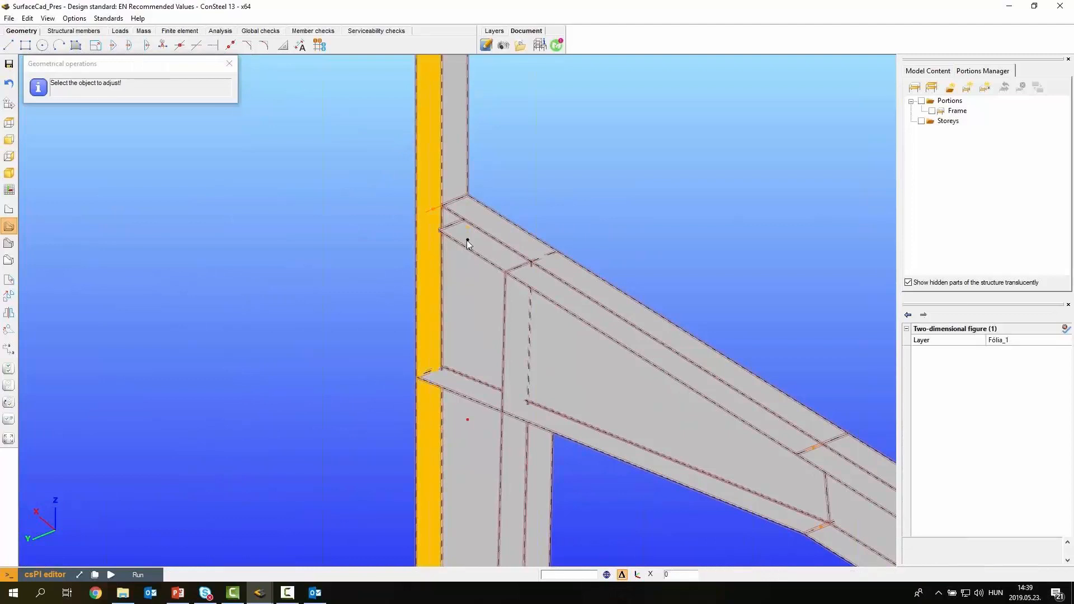
left_click(467, 244)
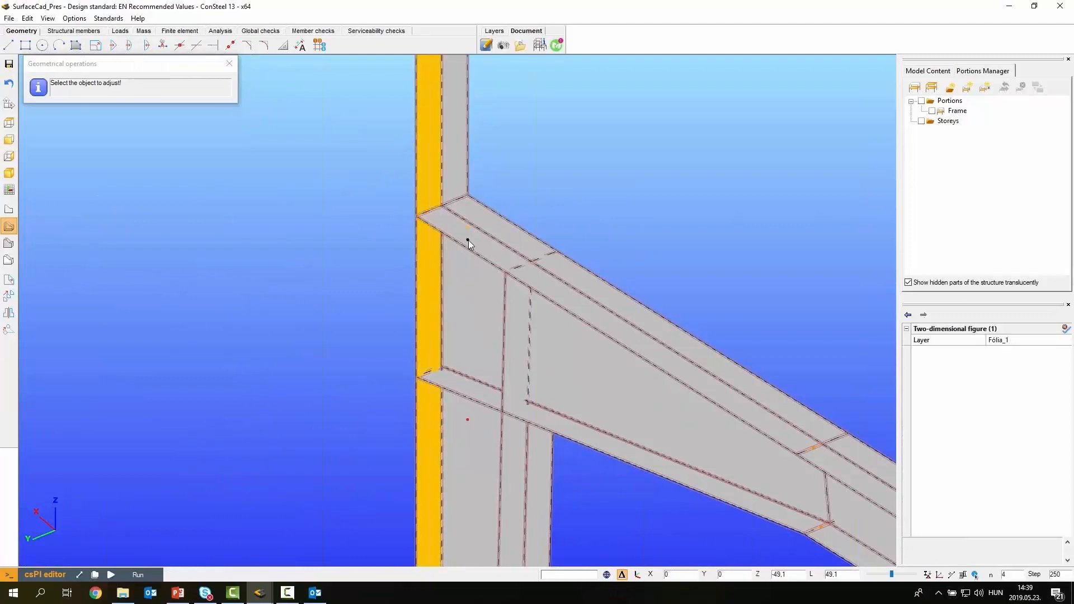
Cut off both halves of the outer column flange above the beam's upper flange, using the upper flange plates as cutting planes
left_click(195, 46)
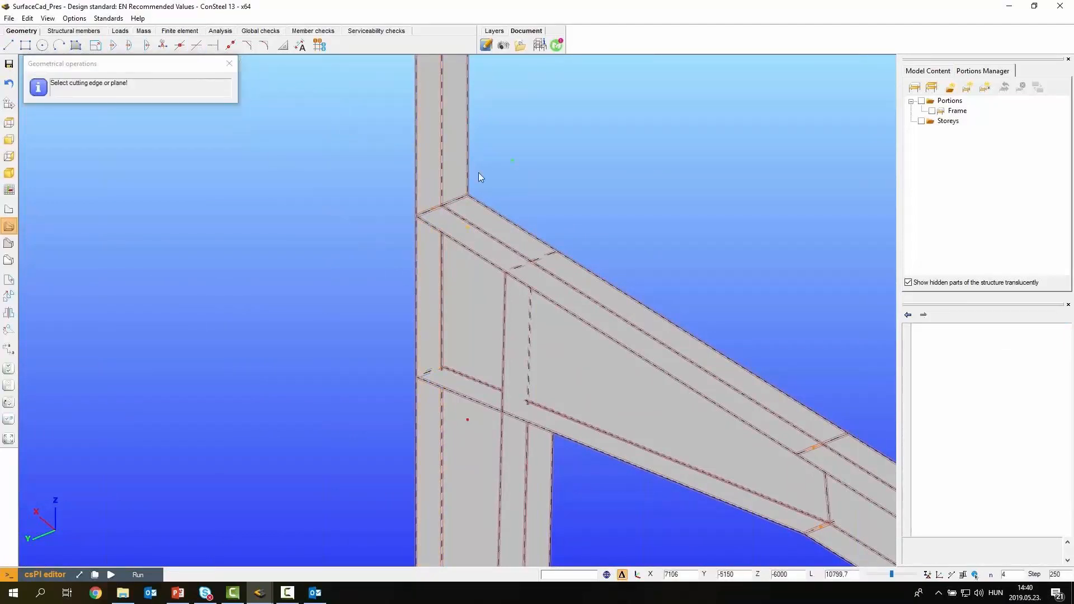
left_click(481, 213)
left_click(458, 143)
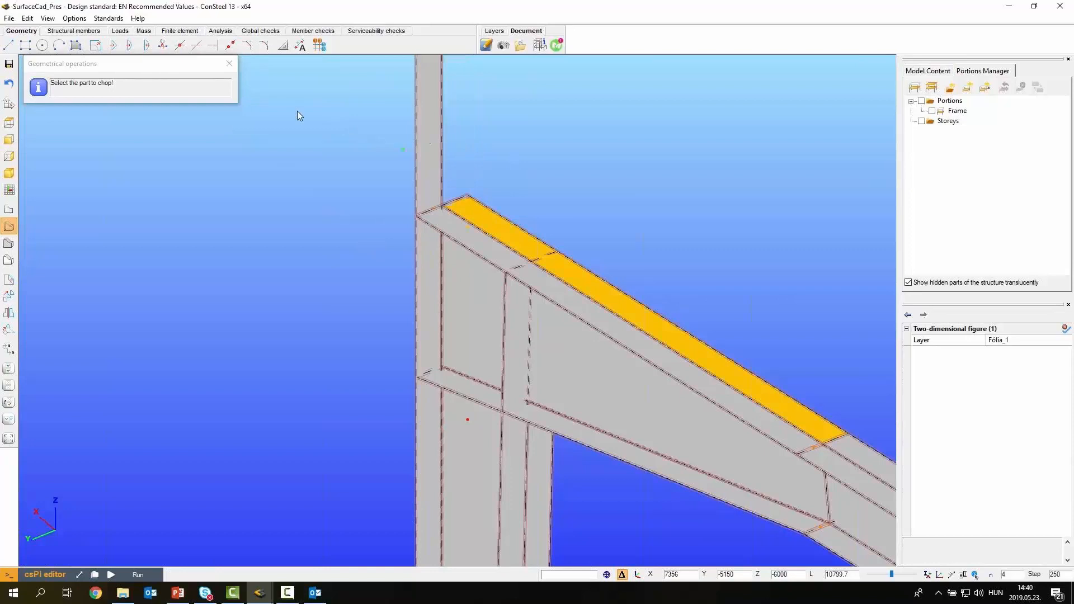
left_click(196, 46)
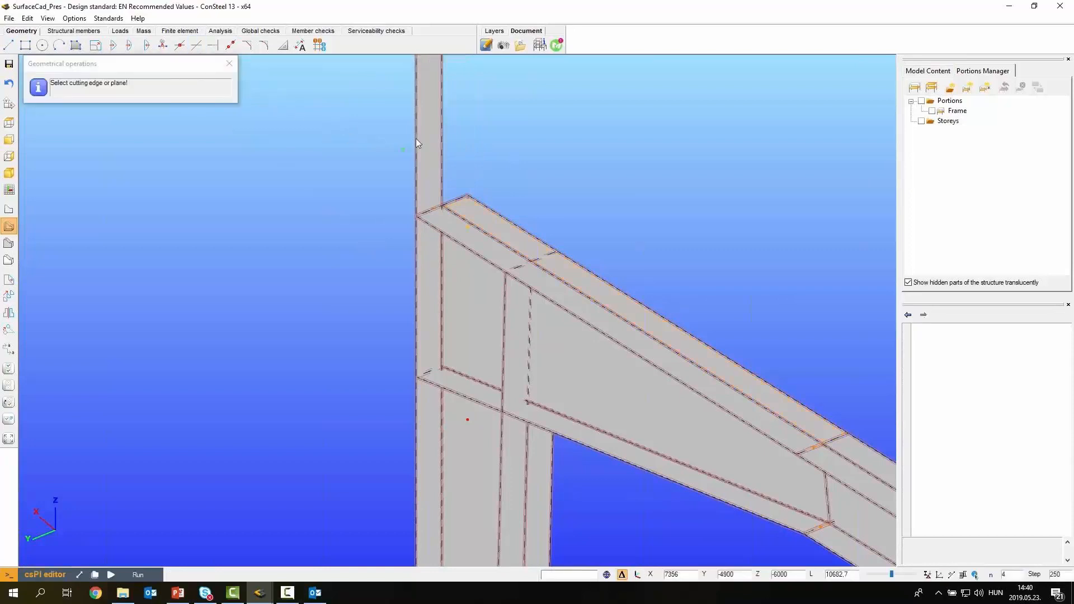
middle_click_drag(464, 249, 429, 247)
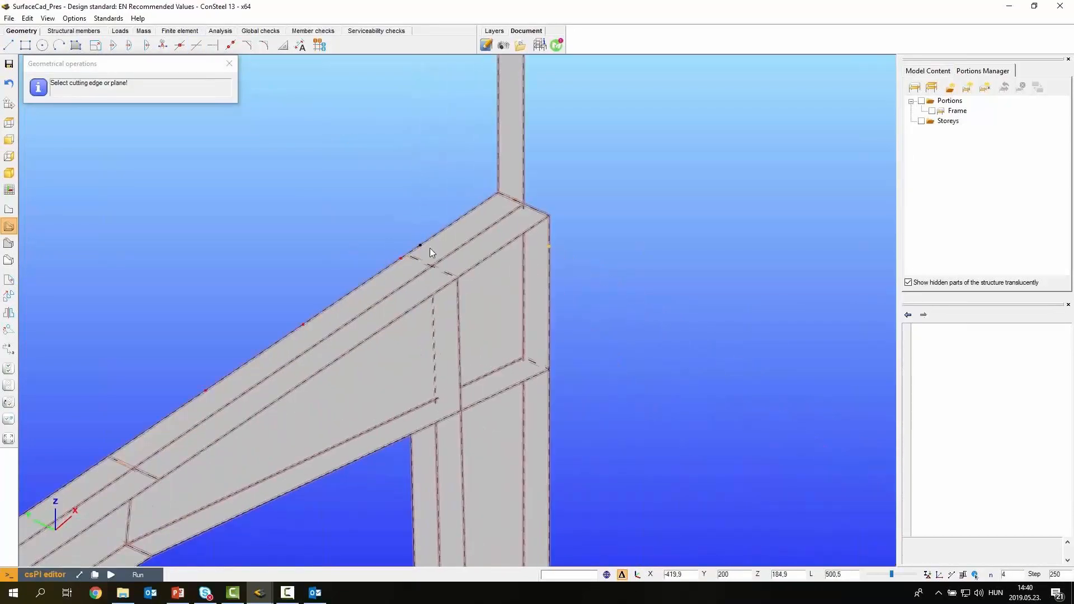
left_click(440, 241)
left_click(511, 142)
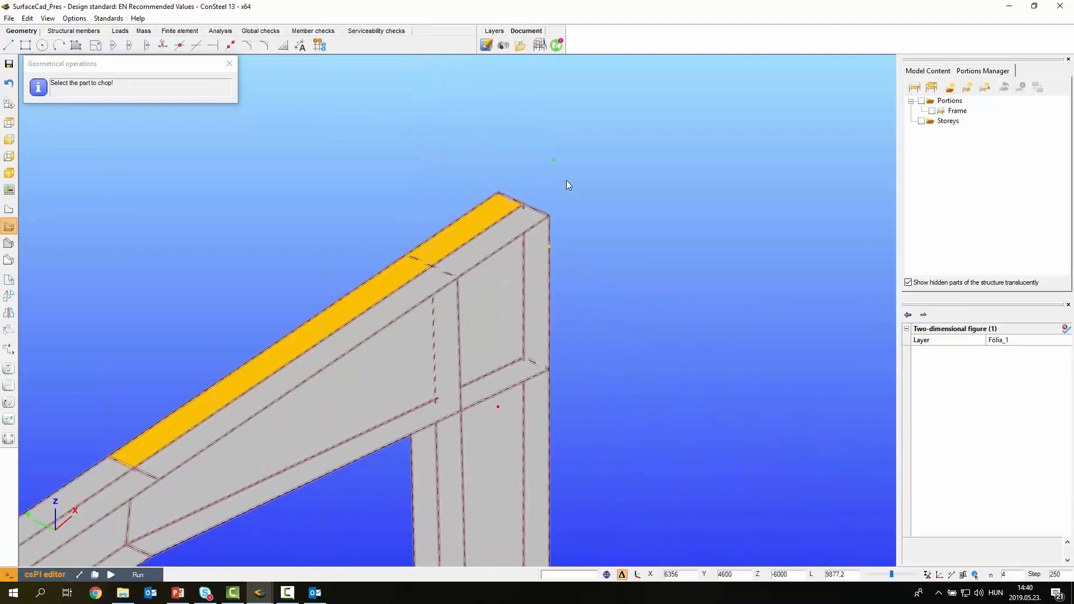
Copy the corner web plate's properties (10 mm, S 235 EN 10025-2, finite element size 50) and draw a three-point diagonal stiffener plate on one side of the web
middle_click_drag(566, 180, 466, 174)
left_click(468, 178)
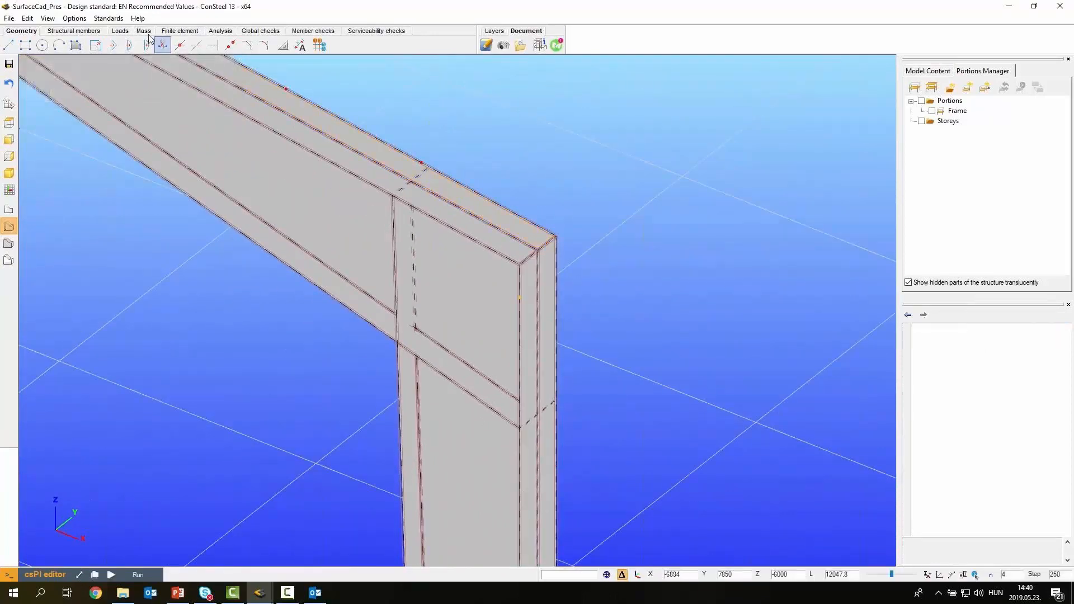
left_click(98, 32)
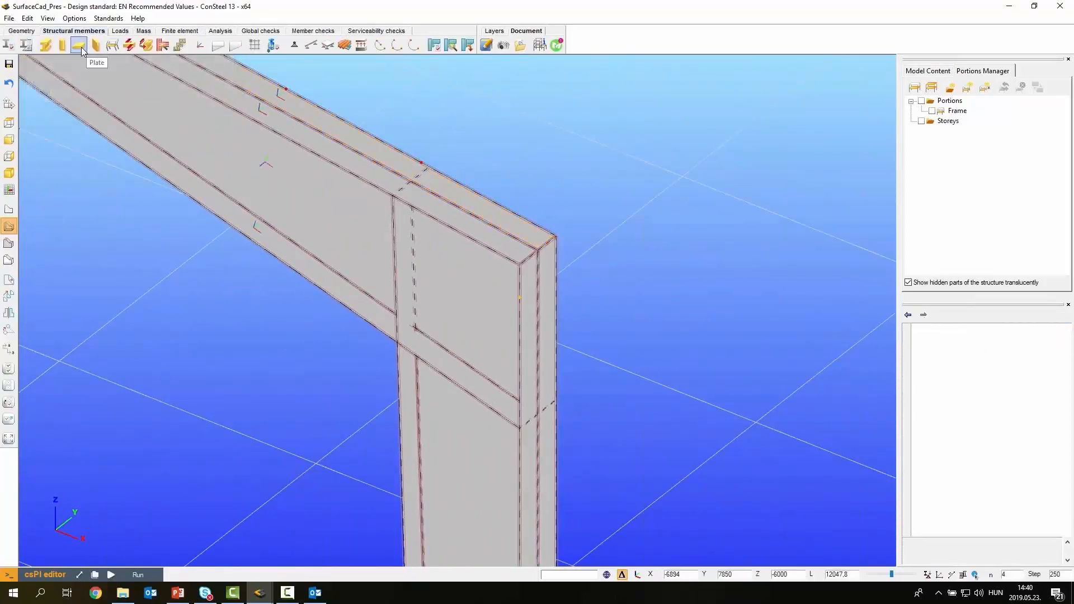
left_click(79, 45)
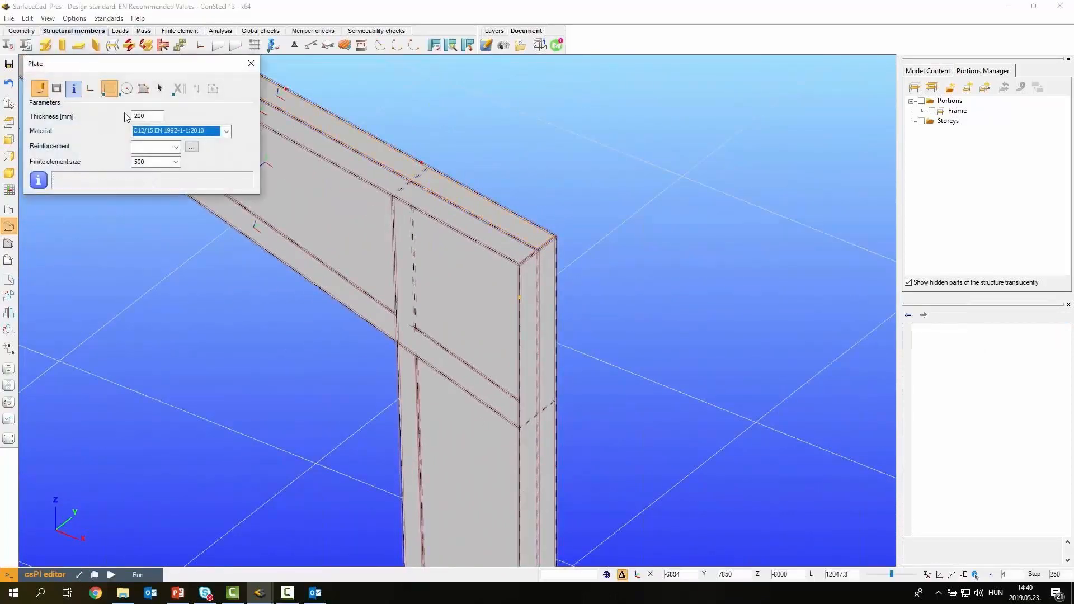
left_click(485, 277)
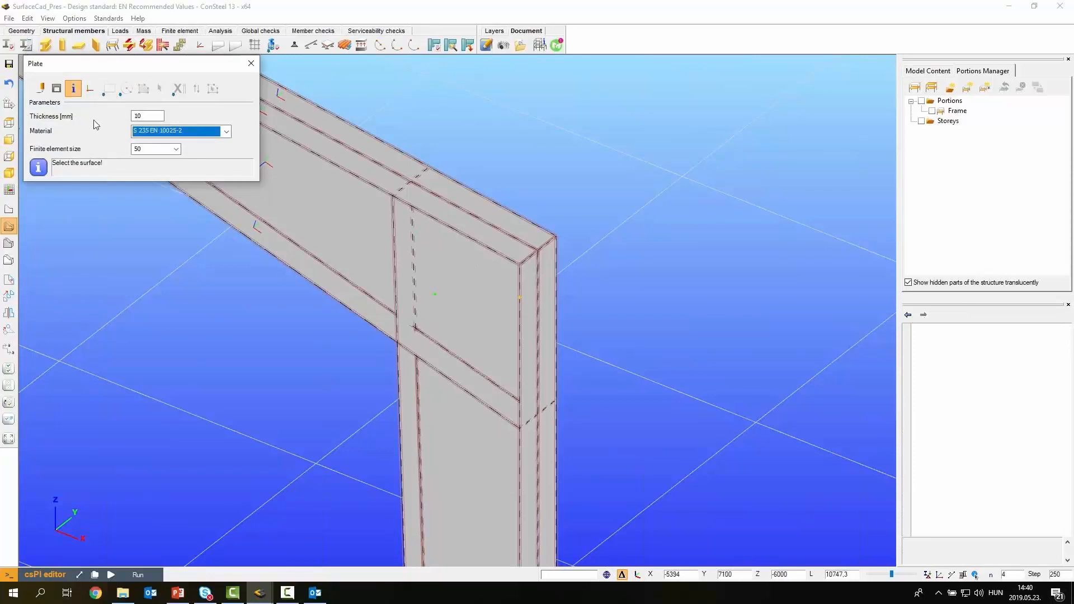
left_click(40, 91)
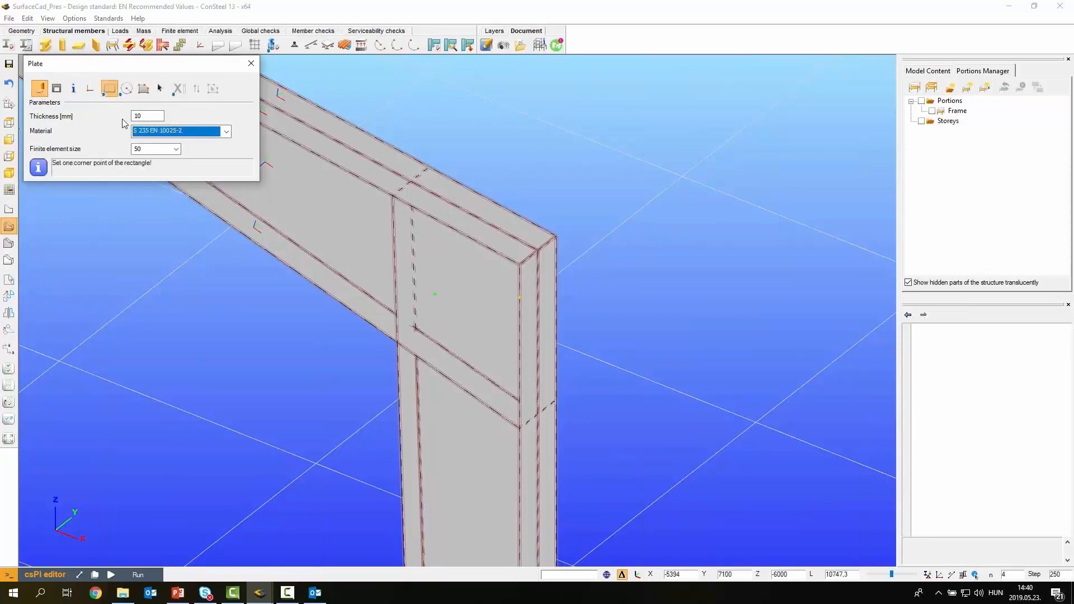
left_click(126, 106)
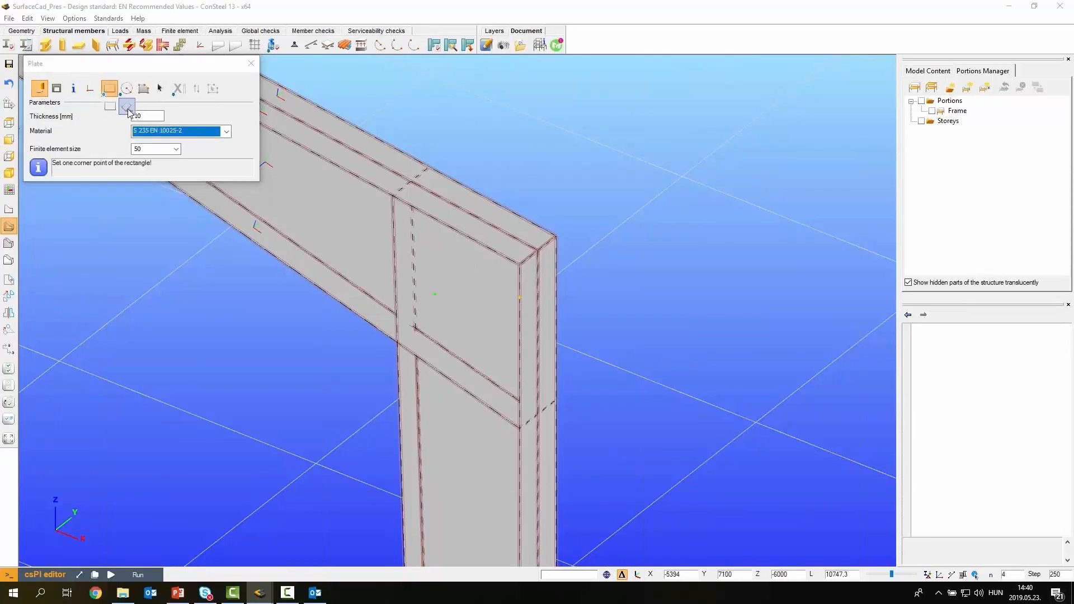
left_click(521, 265)
left_click(415, 330)
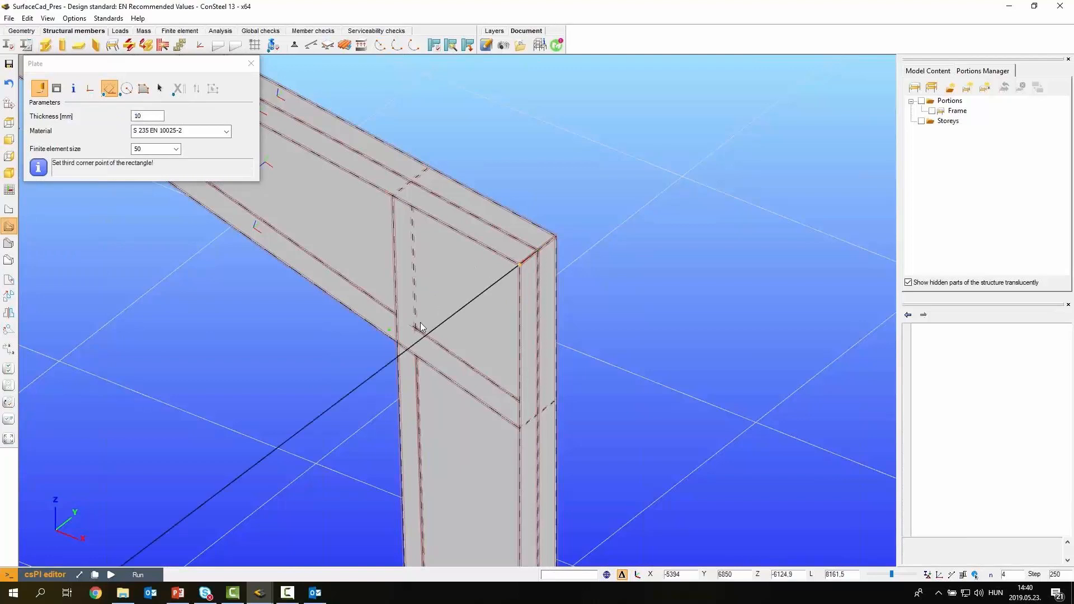
left_click(415, 330)
Draw the matching 100 mm wide diagonal stiffener plate on the other side of the corner web, from the outer upper corner to the haunch's inner corner
middle_click_drag(352, 361, 247, 371)
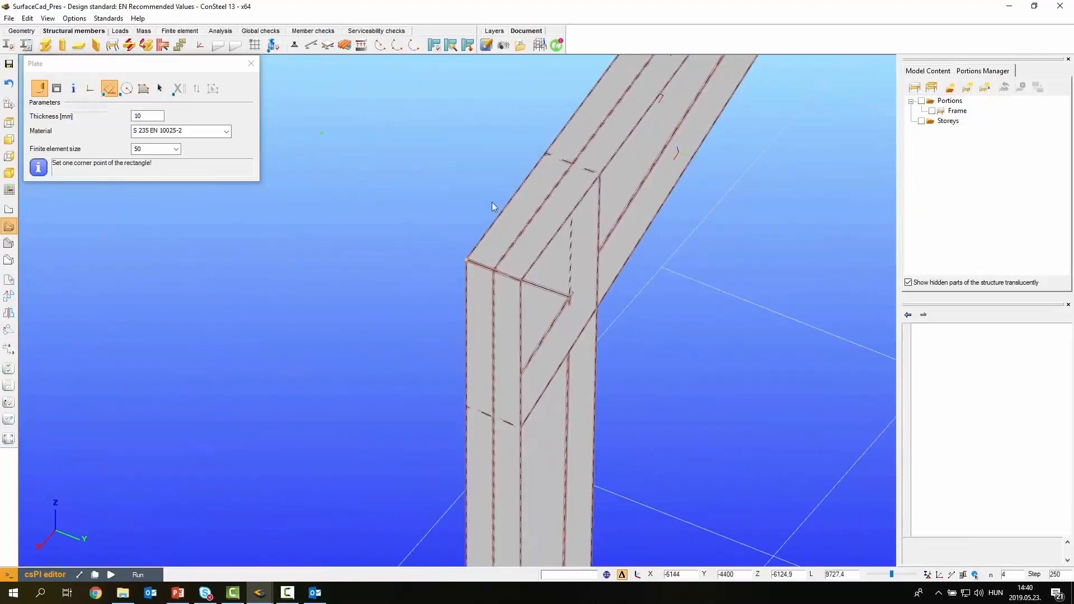
left_click(494, 274)
left_click(522, 282)
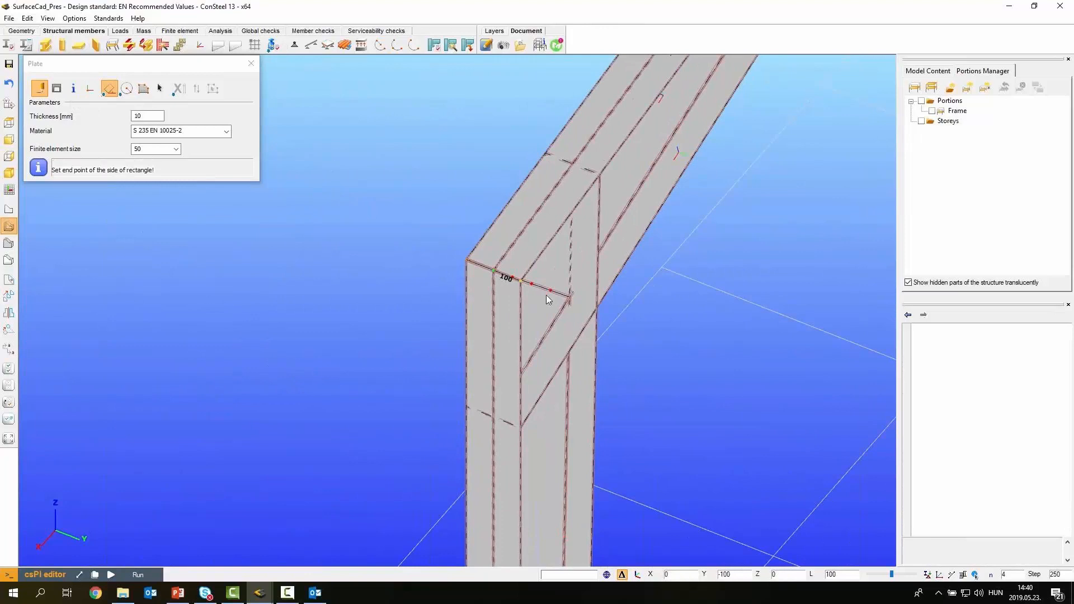
left_click(572, 300)
middle_click_drag(658, 308, 818, 305)
key("Escape")
Select the plates meeting along the bottom of the ridge joint and isolate the beams' lower flanges in the view
middle_click_drag(562, 230, 398, 361)
scroll(398, 314, "up", 5)
left_click(352, 382)
left_click_drag(351, 382, 270, 271)
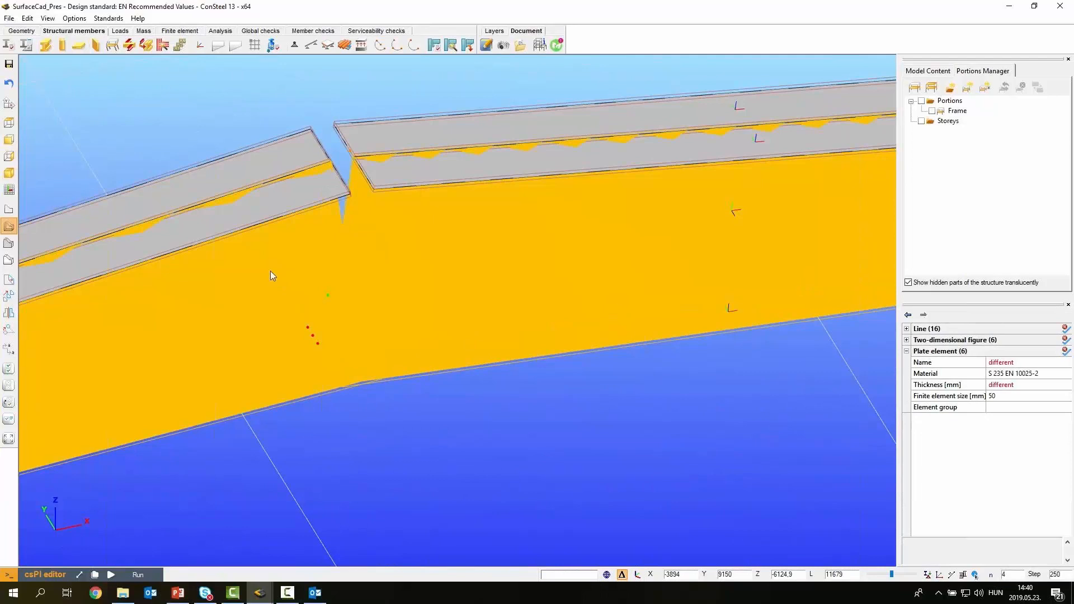
left_click(915, 88)
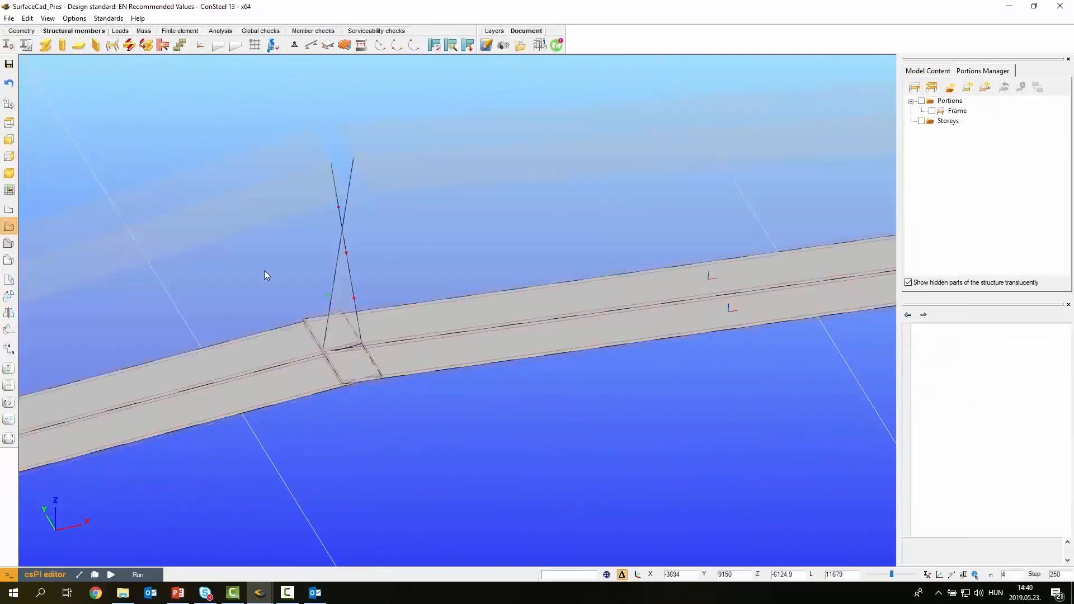
Trim the overlapping ends of the two lower flange plates on one side of the web at the ridge, cutting each with the other
scroll(254, 347, "up", 4)
middle_click_drag(417, 330, 391, 294)
scroll(389, 294, "down", 2)
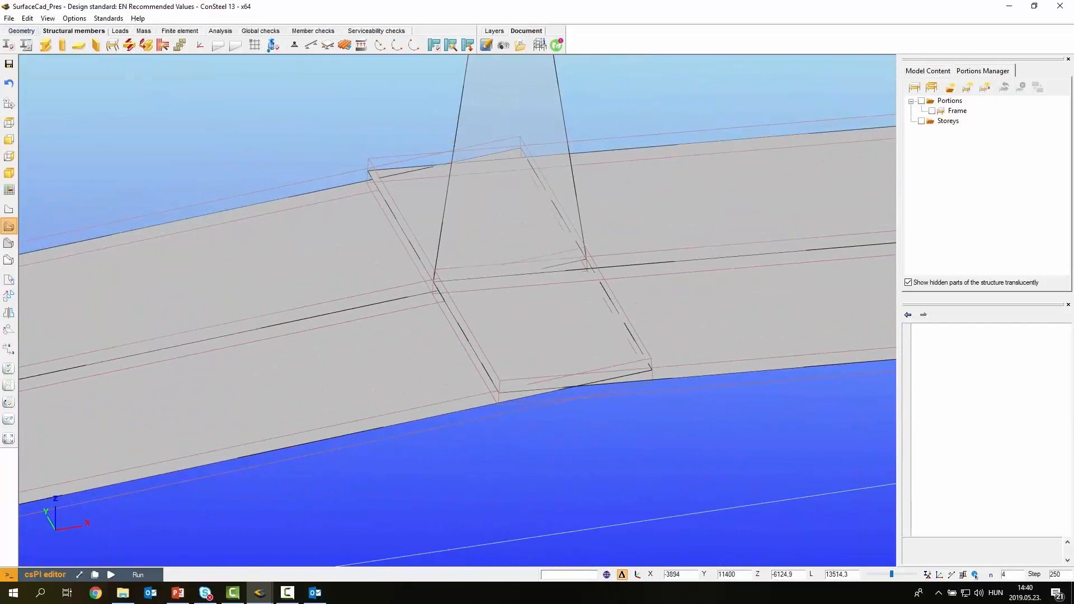
left_click(22, 31)
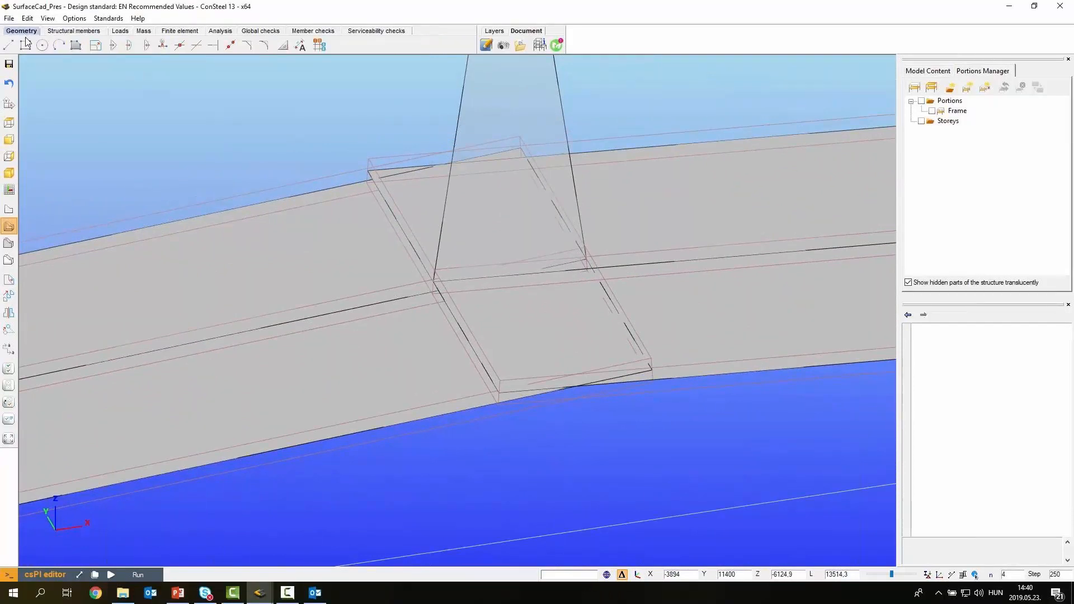
left_click(197, 47)
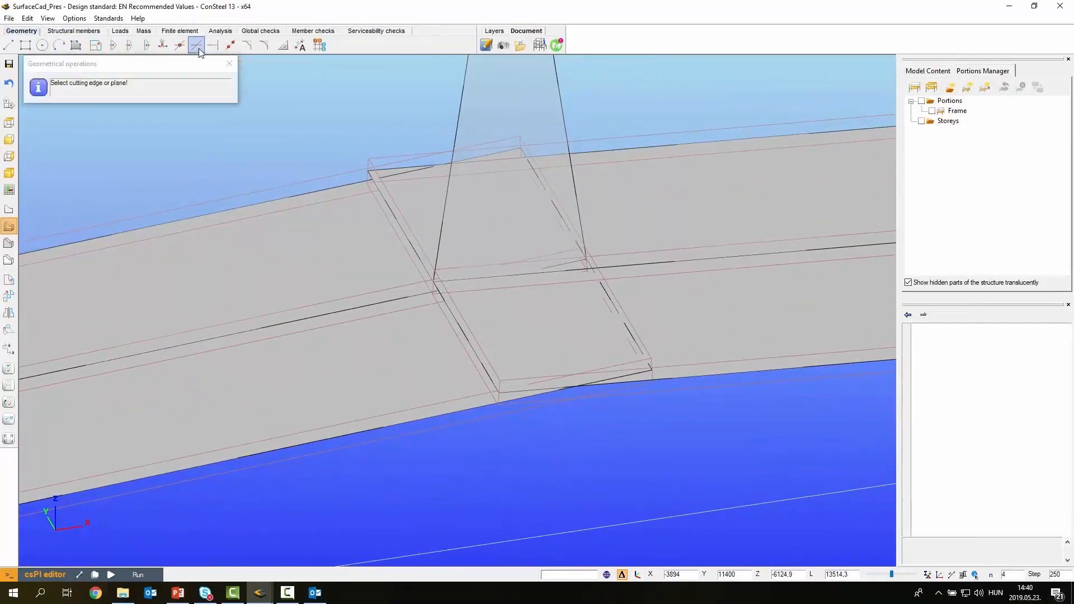
left_click(300, 247)
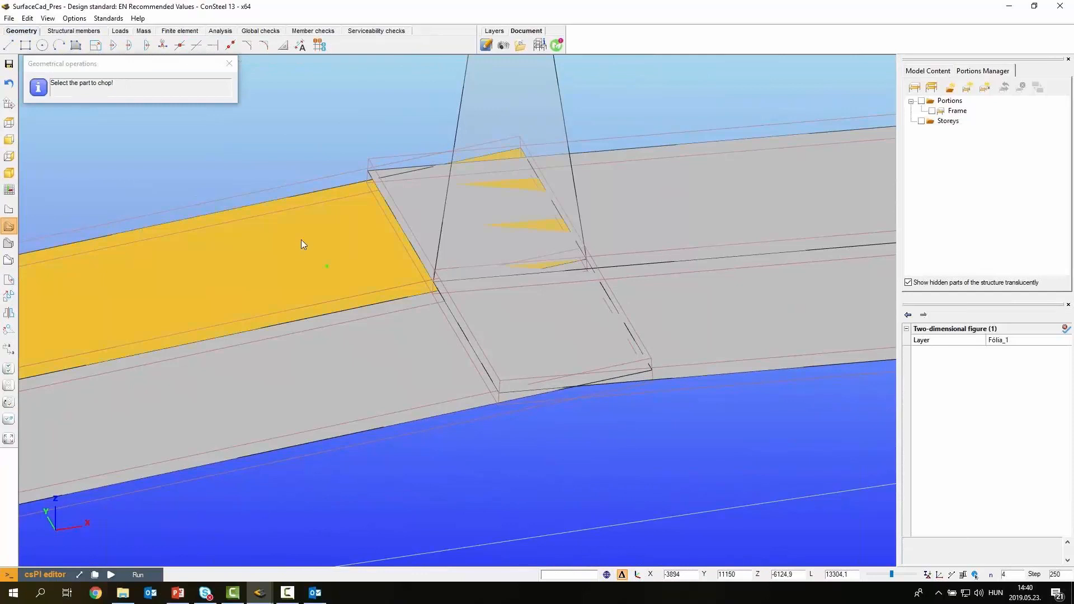
left_click(381, 162)
left_click(211, 46)
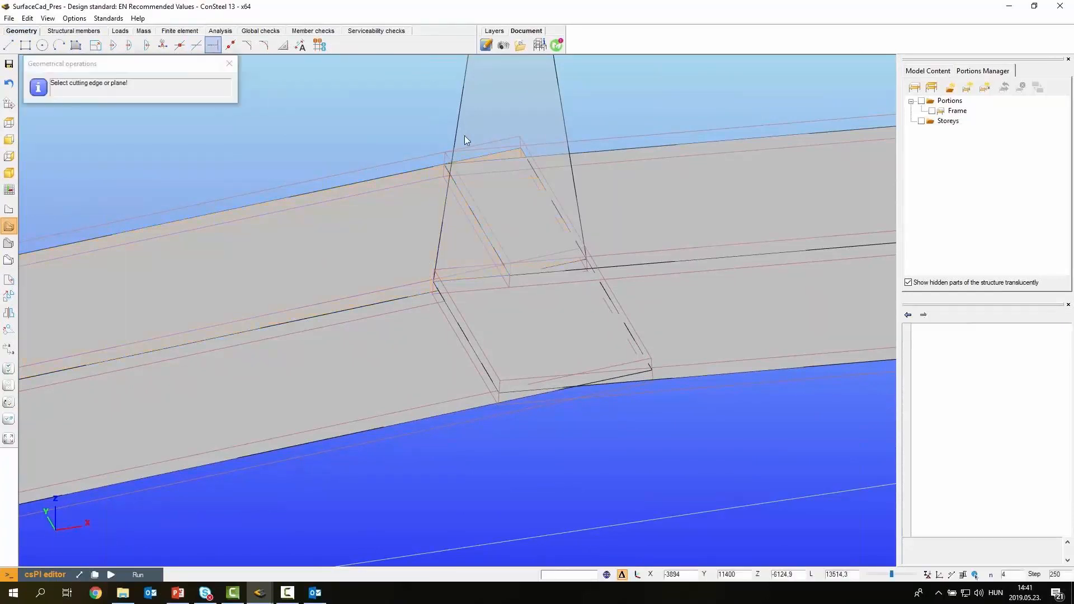
left_click(680, 191)
left_click(512, 151)
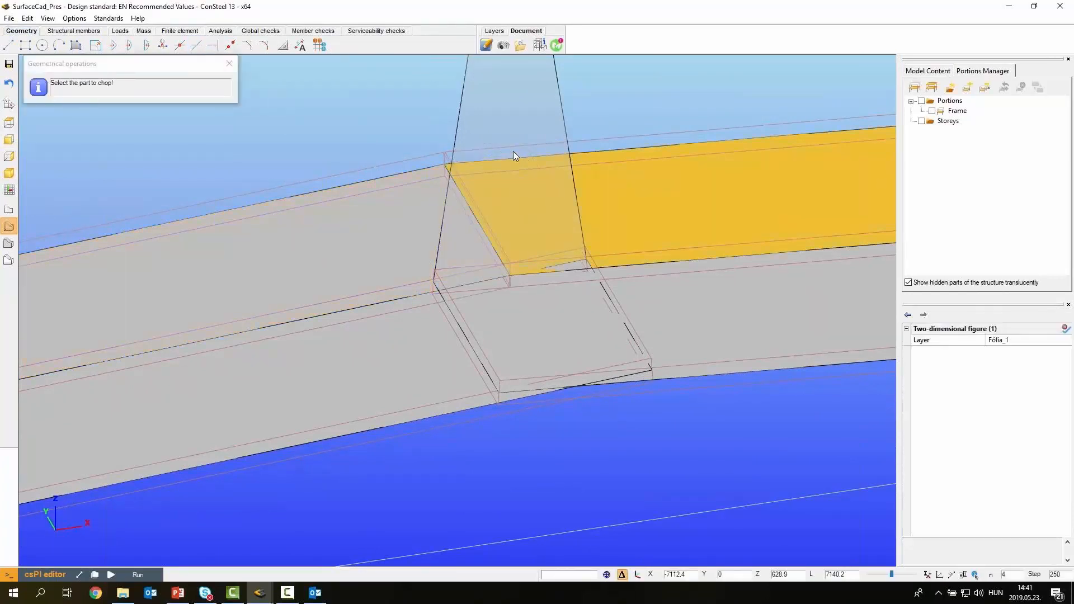
key("Escape")
Trim the overlapping lower flange ends on the other side of the ridge web, and show the whole model again
middle_click_drag(394, 178, 537, 177)
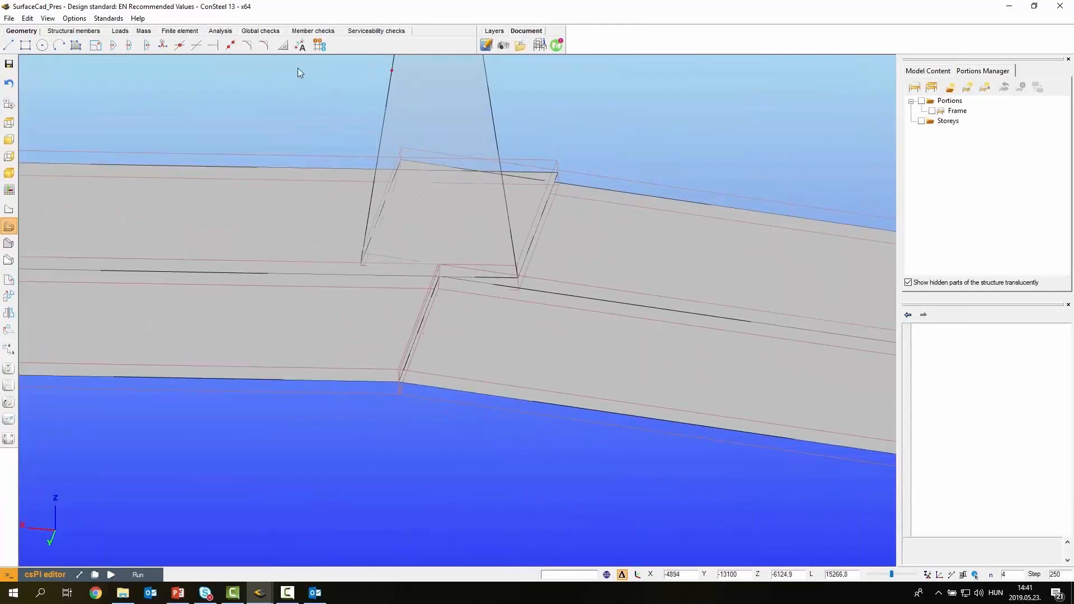
left_click(207, 48)
left_click(384, 193)
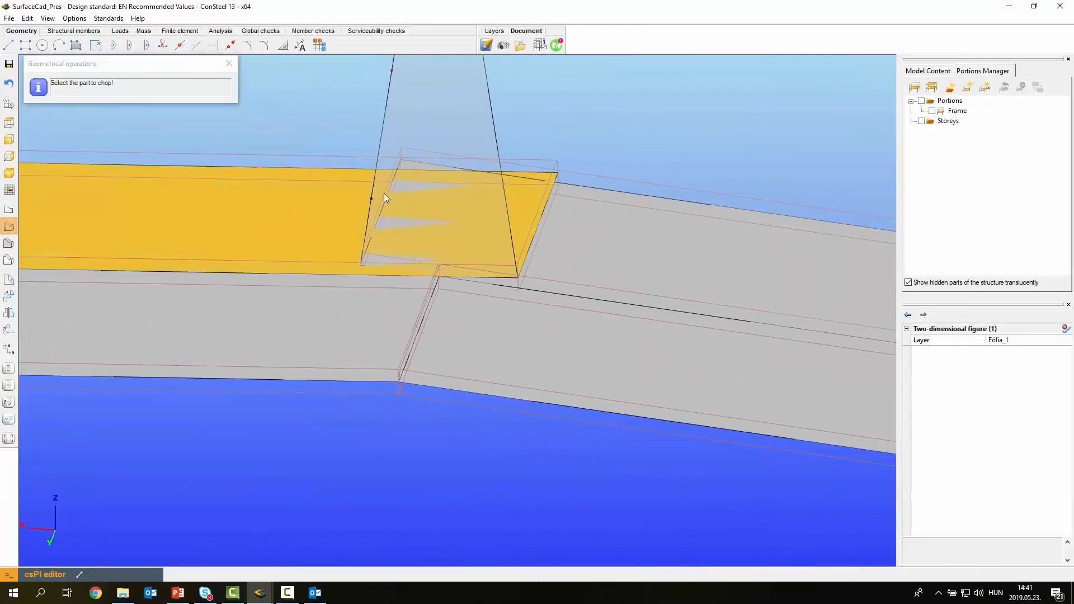
left_click(408, 163)
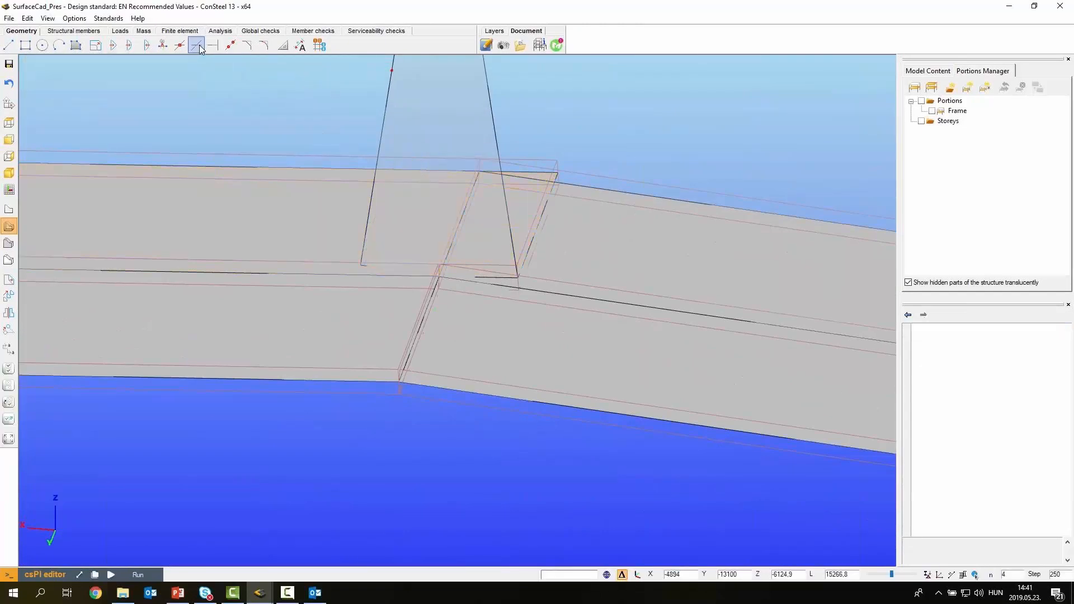
left_click(609, 222)
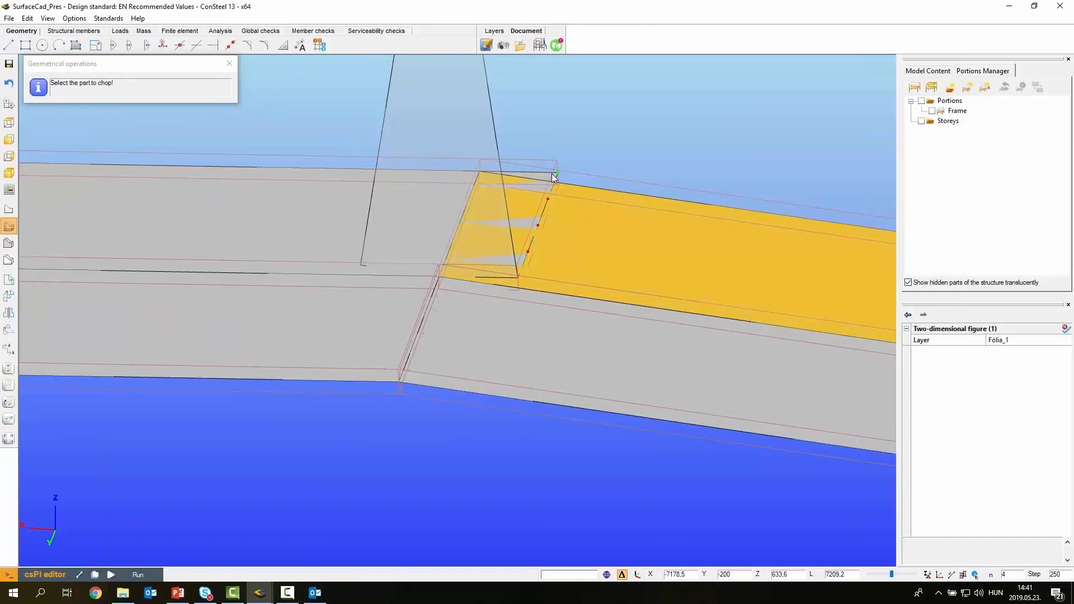
key("Escape")
middle_click_drag(587, 166, 870, 115)
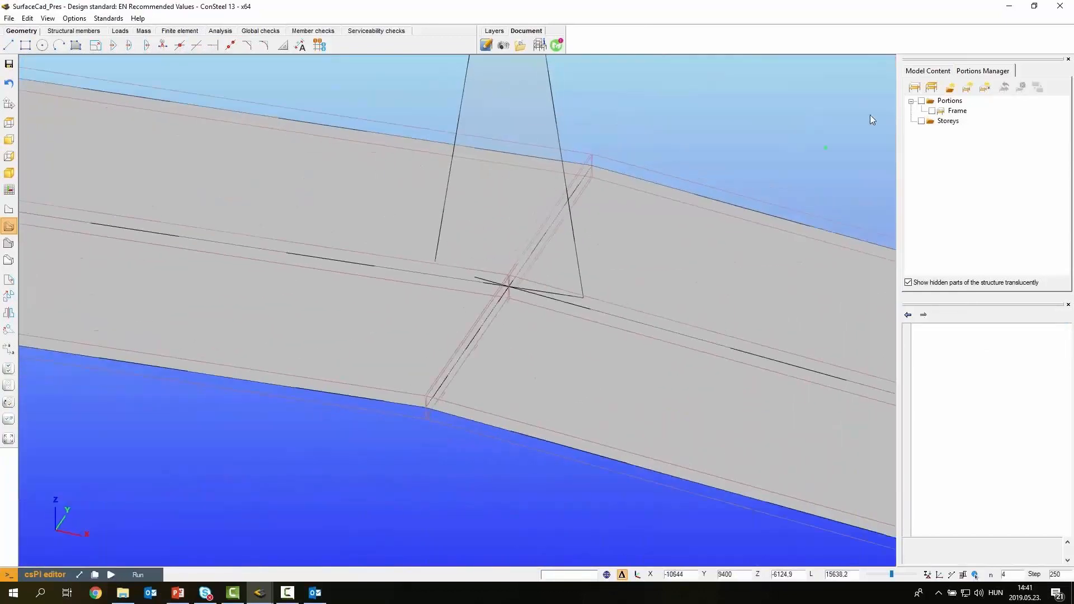
left_click(935, 86)
Draw a 10 mm thick vertical rectangular plate, 200 mm wide and 1000 mm high, on the lower flange joint at the ridge
middle_click_drag(569, 70, 545, 216)
scroll(546, 215, "down", 5)
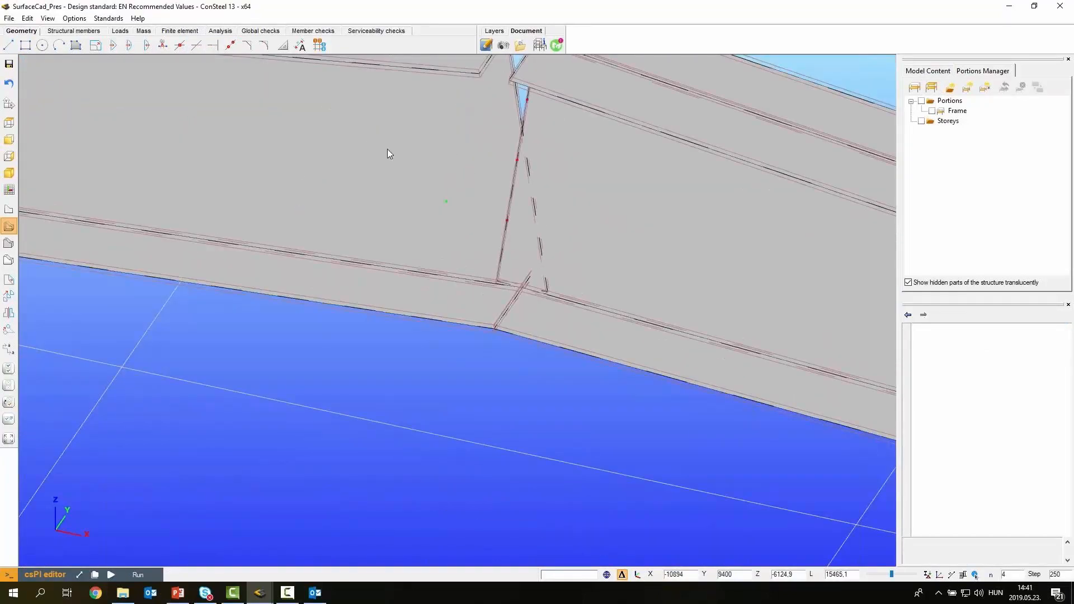
middle_click_drag(391, 144, 335, 239)
left_click(85, 33)
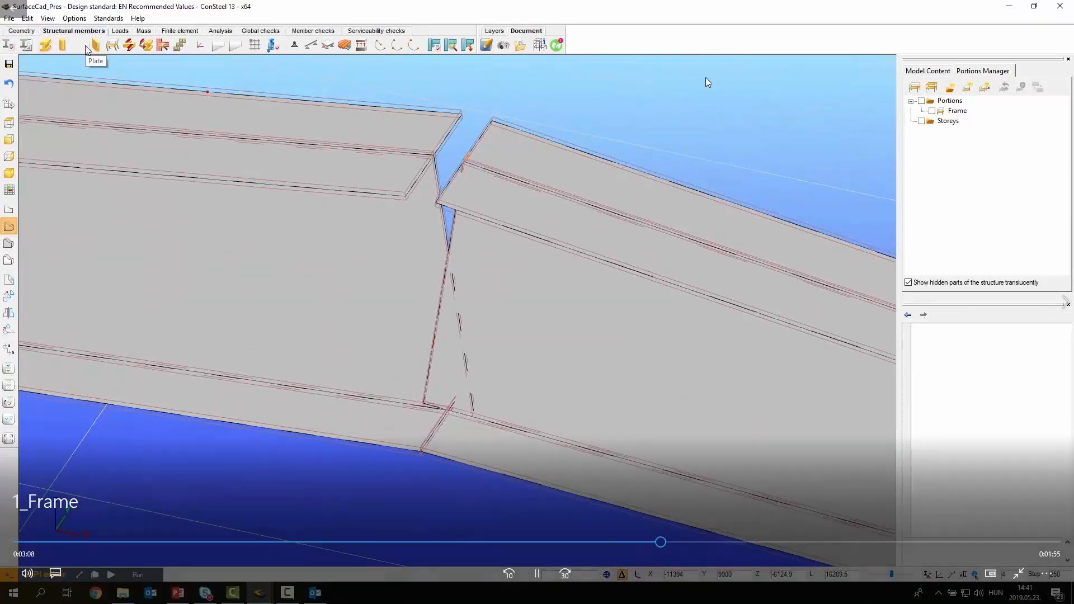
left_click(86, 48)
left_click(109, 88)
left_click(124, 108)
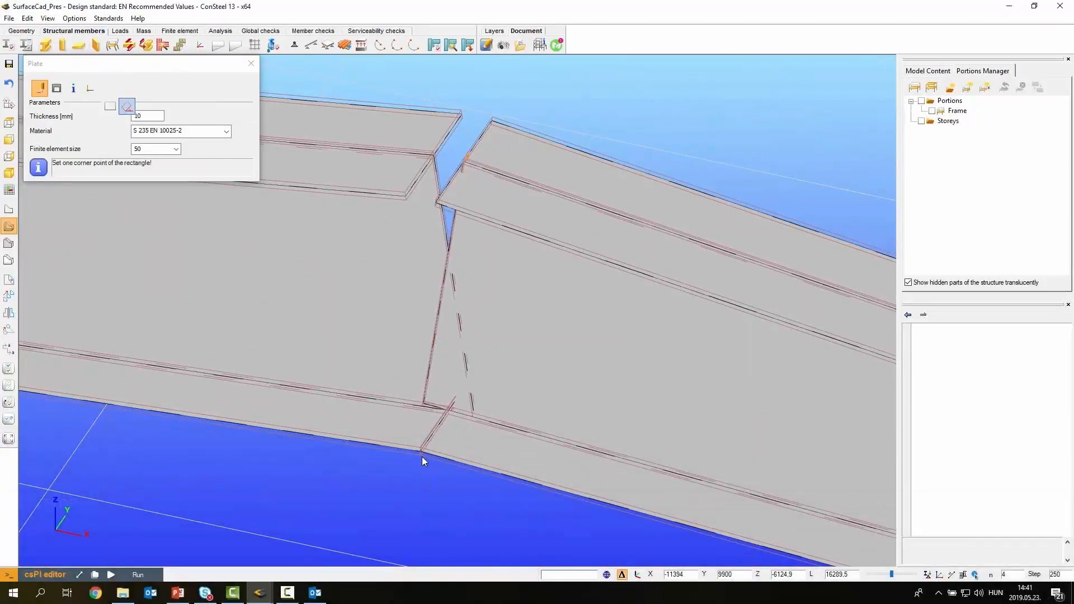
left_click(421, 454)
middle_click_drag(421, 474, 446, 434, "alt")
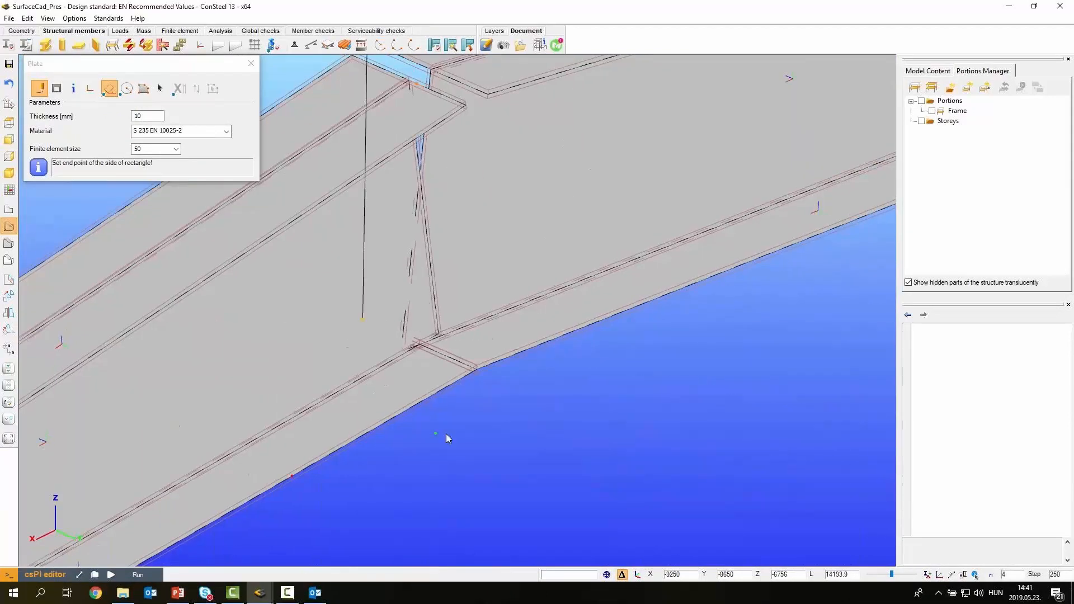
left_click(474, 370)
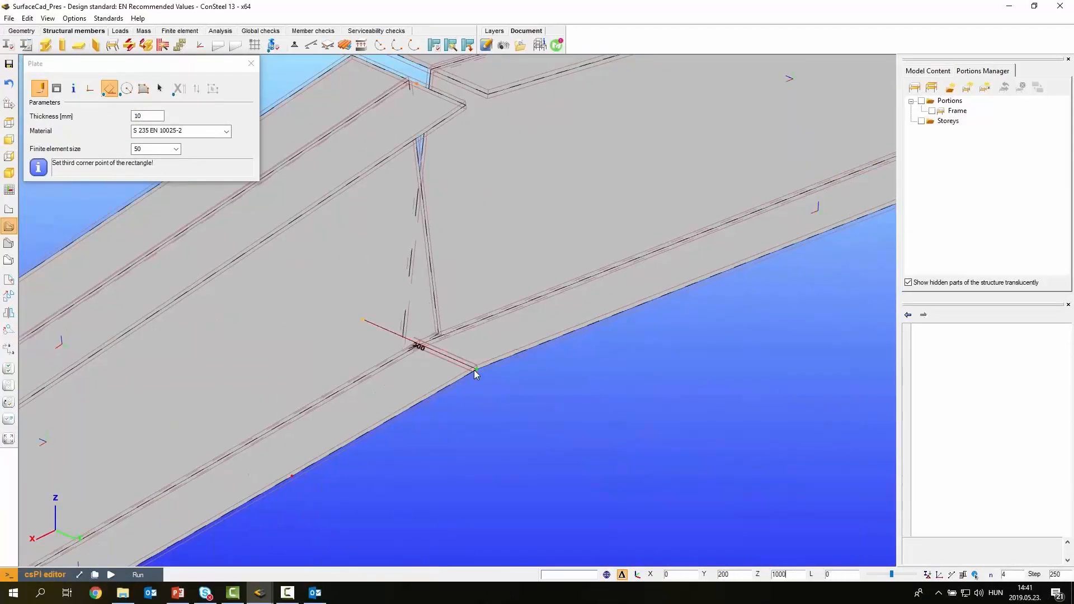
left_click(475, 370)
mouse_move(434, 296)
middle_mouse_down("alt")
mouse_move(458, 311)
mouse_move(613, 314)
mouse_move(637, 330)
middle_mouse_up("alt")
key("Escape")
left_click(18, 31)
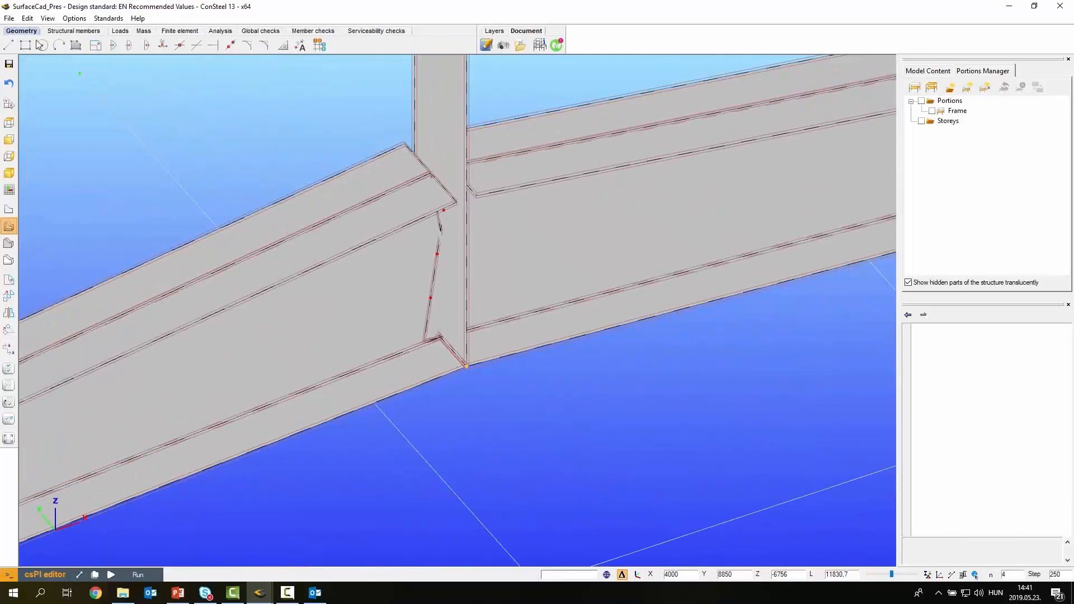
left_click(196, 45)
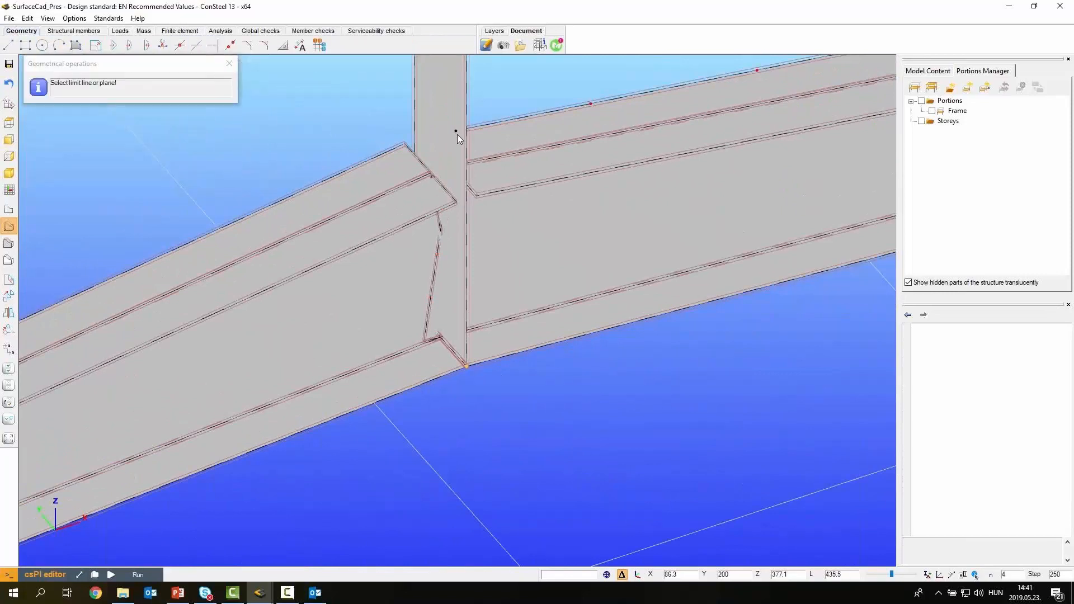
left_click(435, 92)
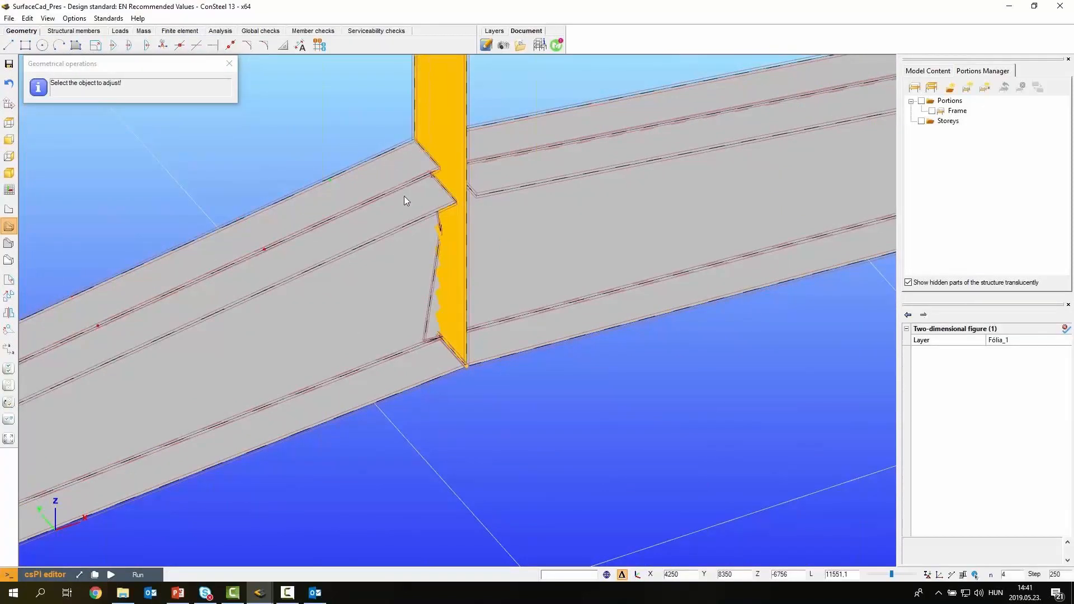
middle_click_drag(405, 206, 484, 162, "alt")
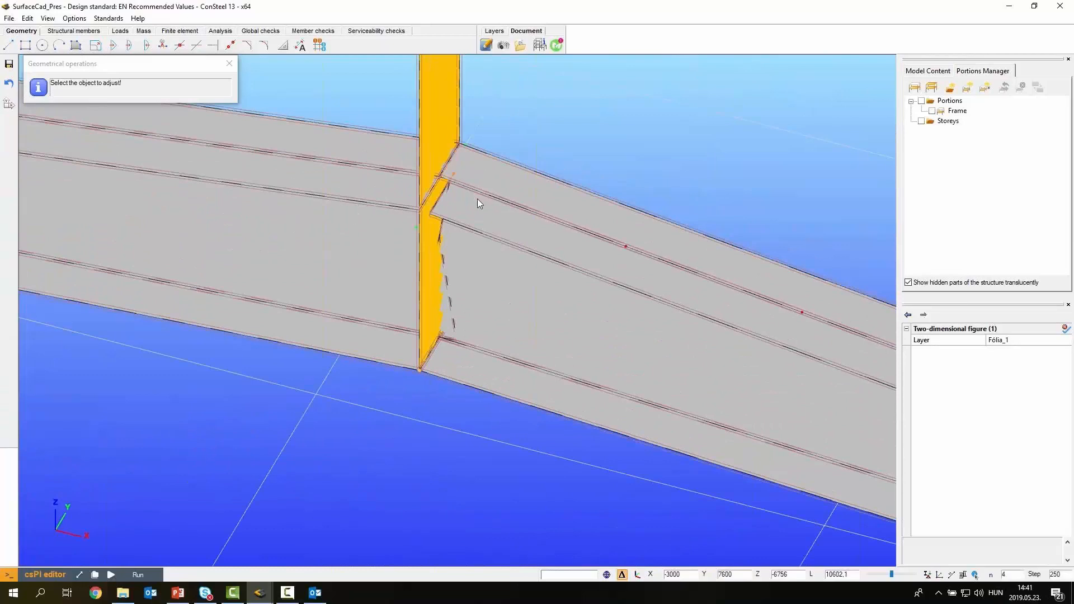
middle_click_drag(613, 110, 633, 81, "alt")
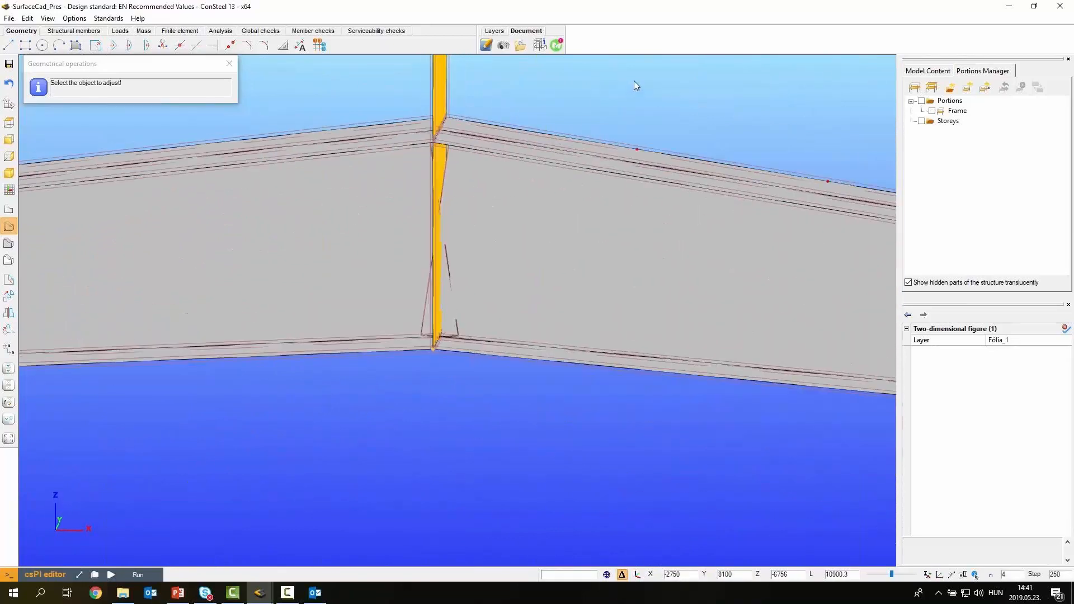
key("Escape")
key("Escape")
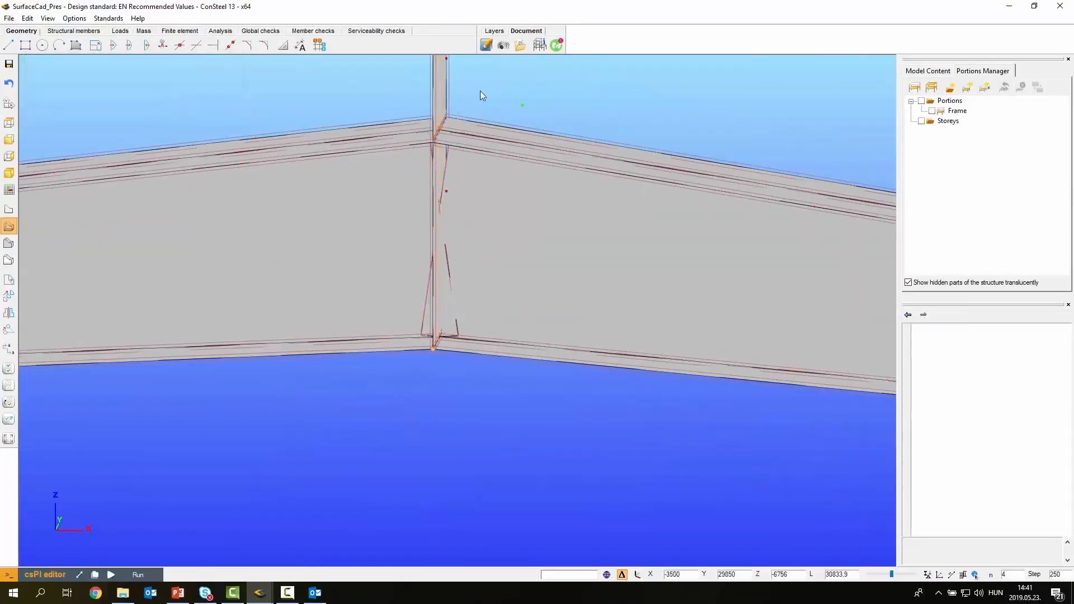
Isolate the vertical ridge plate with the web of the beam on its +X side, chop off the web's overhanging end, and show the whole model
left_click_drag(480, 91, 425, 83)
left_click(587, 185, "ctrl")
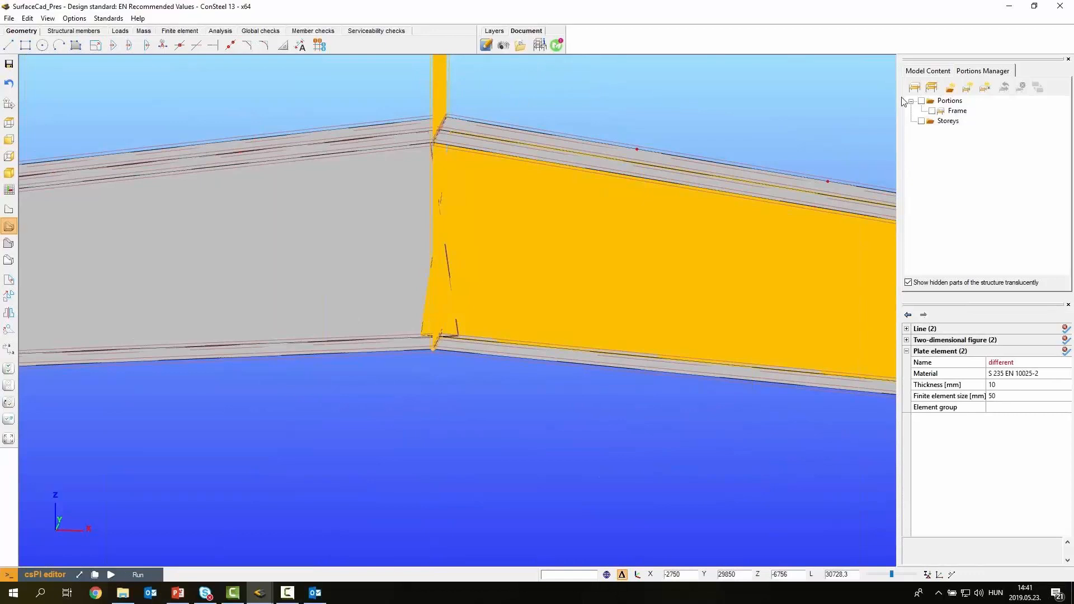
key("Escape")
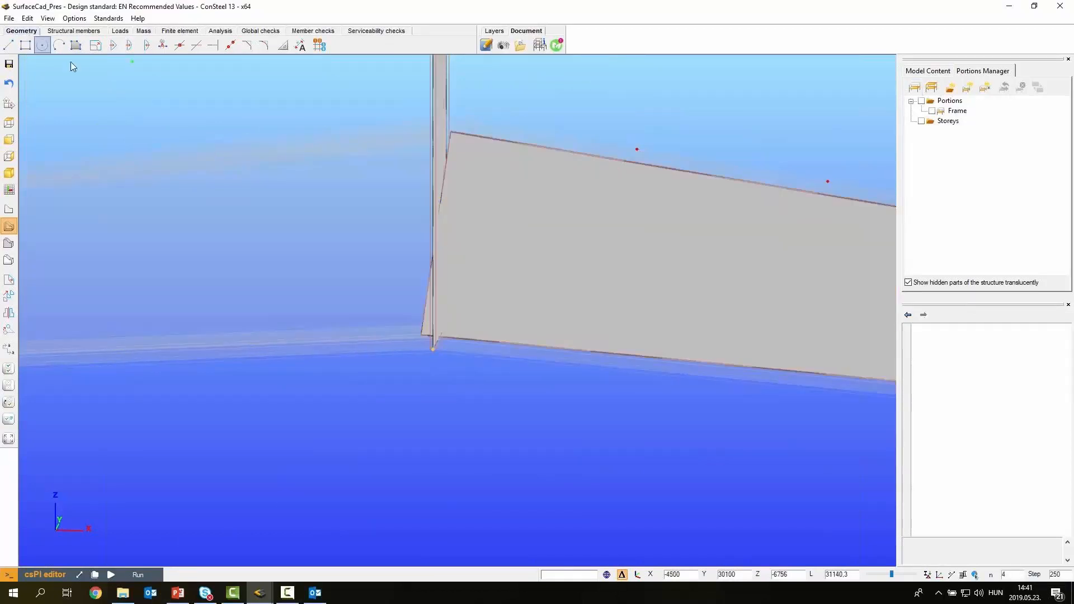
left_click(212, 47)
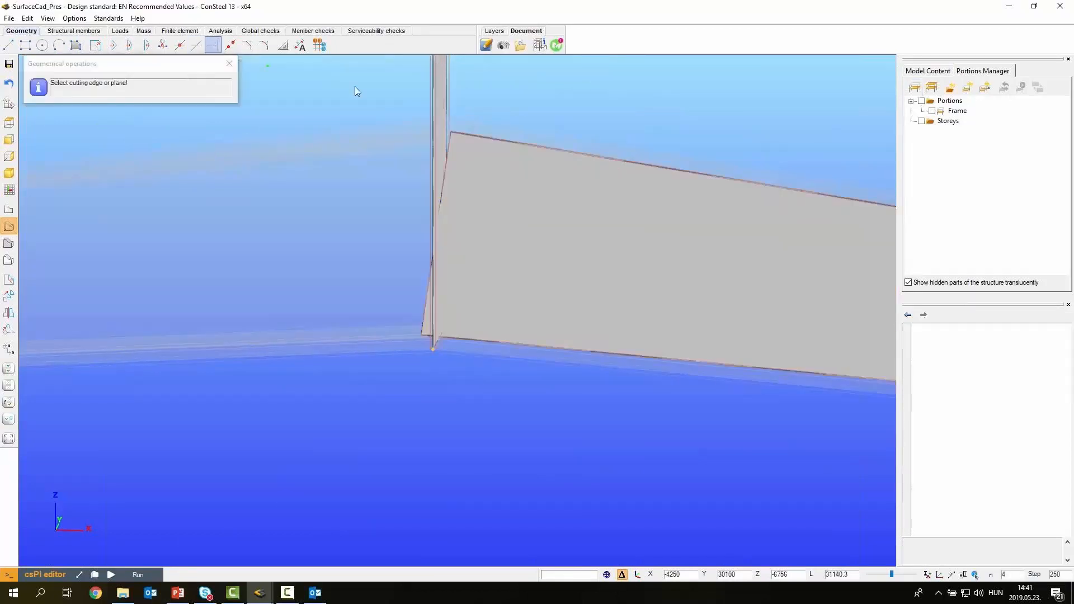
middle_click_drag(334, 133, 354, 136)
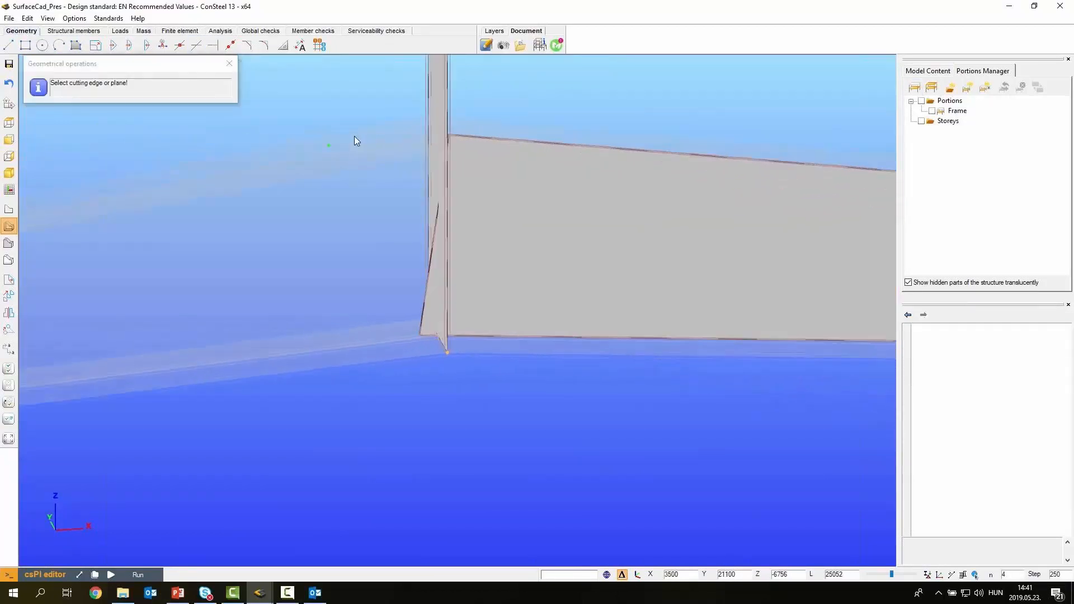
left_click(406, 88)
left_click(425, 330)
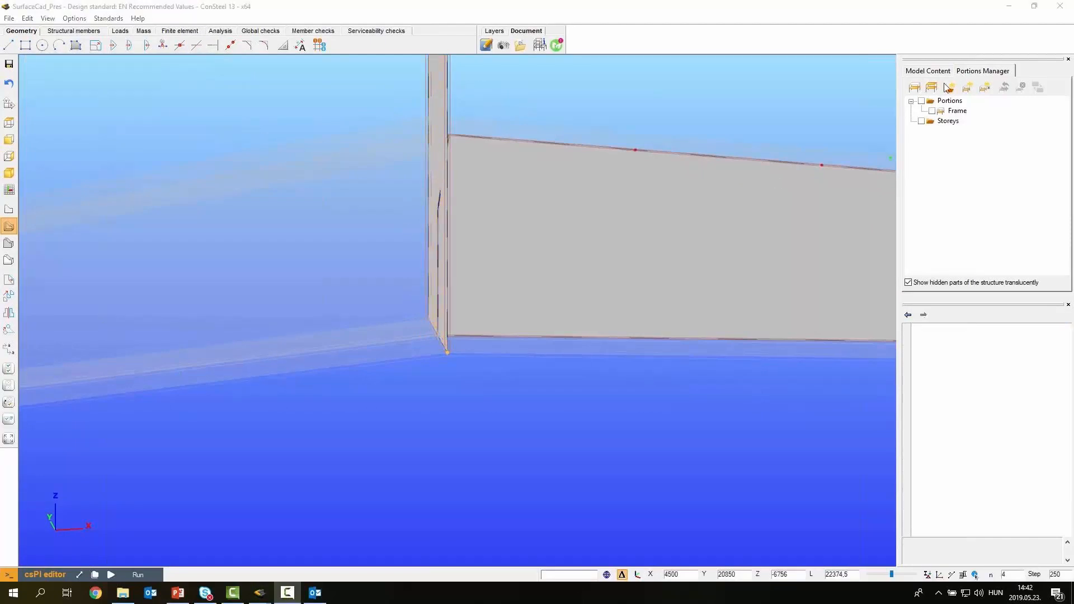
left_click(915, 88)
Isolate the ridge plate with the opposite beam's web, chop off the web end beyond the plate, and show the whole model
left_click(381, 189)
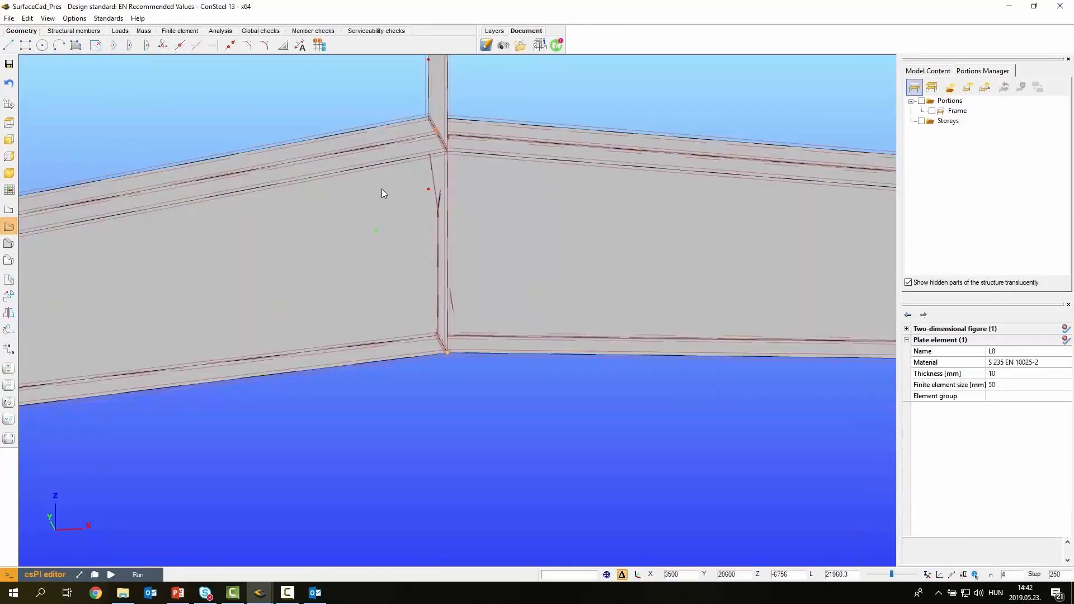
left_click(435, 75, "ctrl")
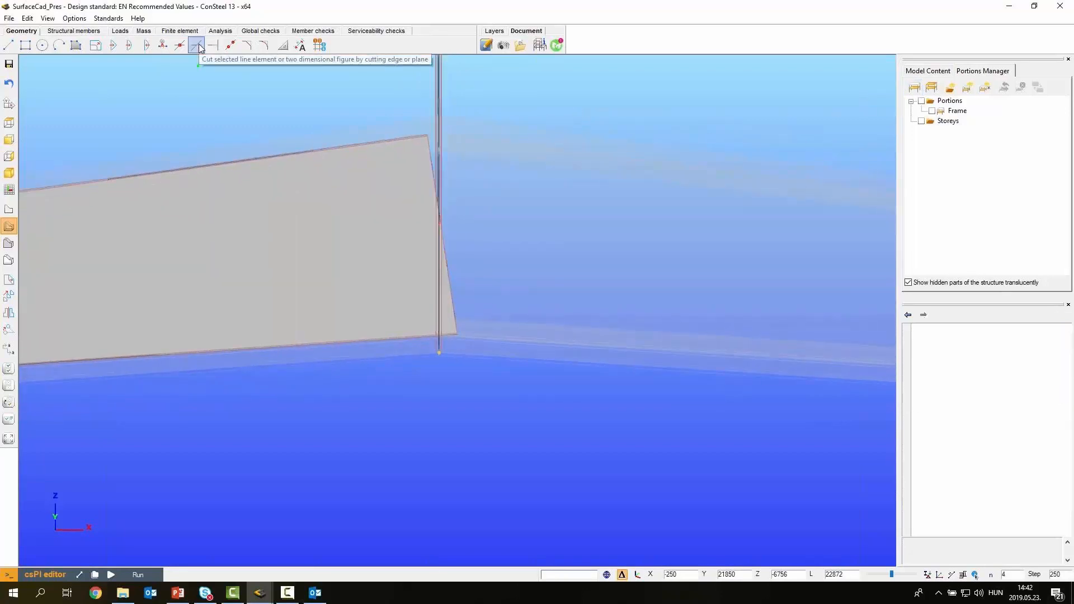
left_click(213, 46)
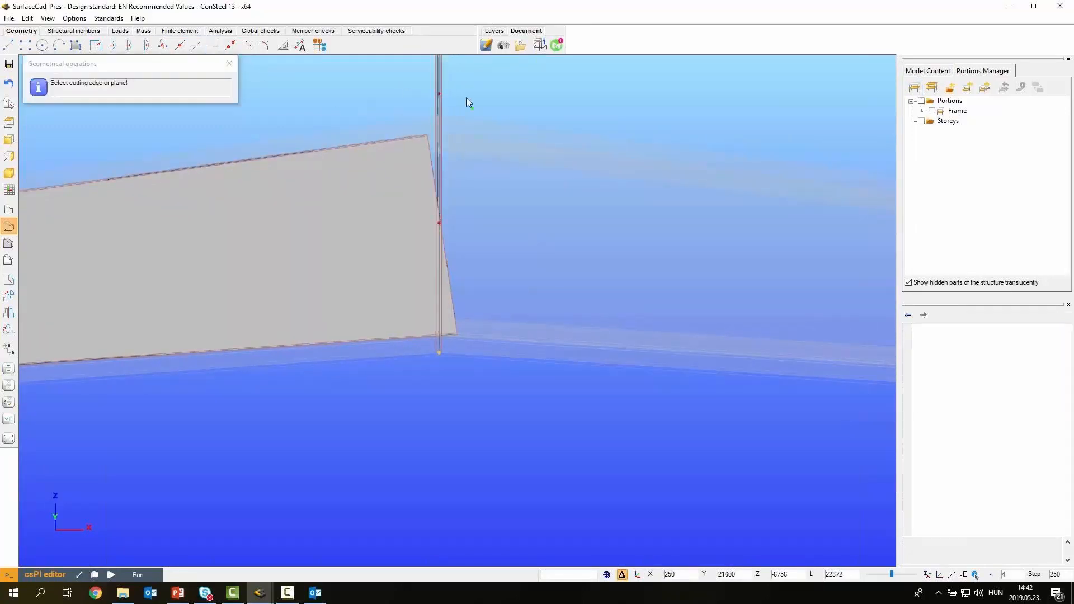
left_click(452, 319)
left_click(466, 312)
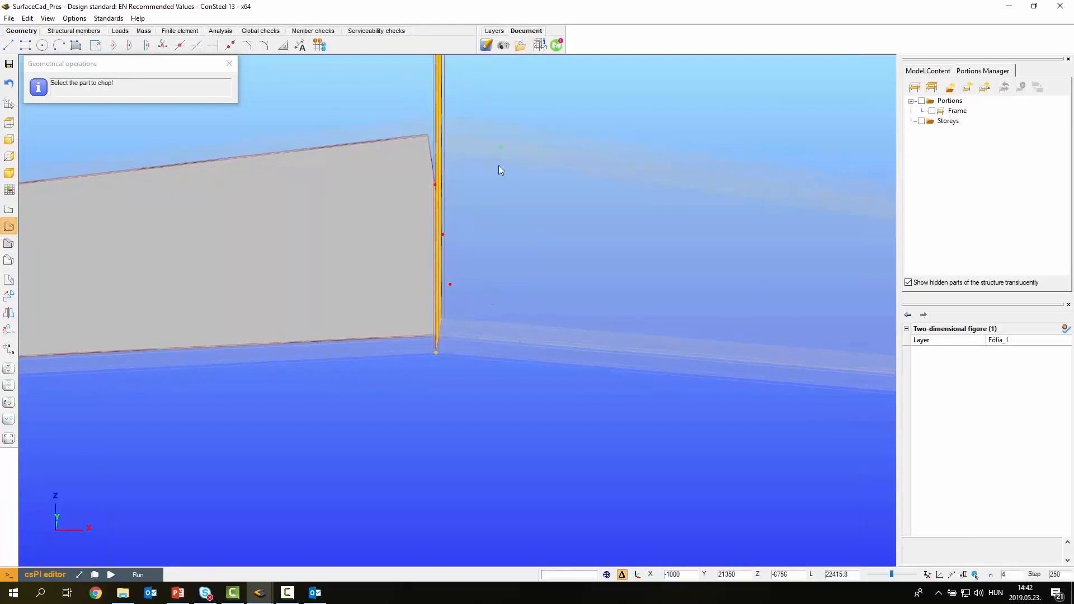
left_click(932, 88)
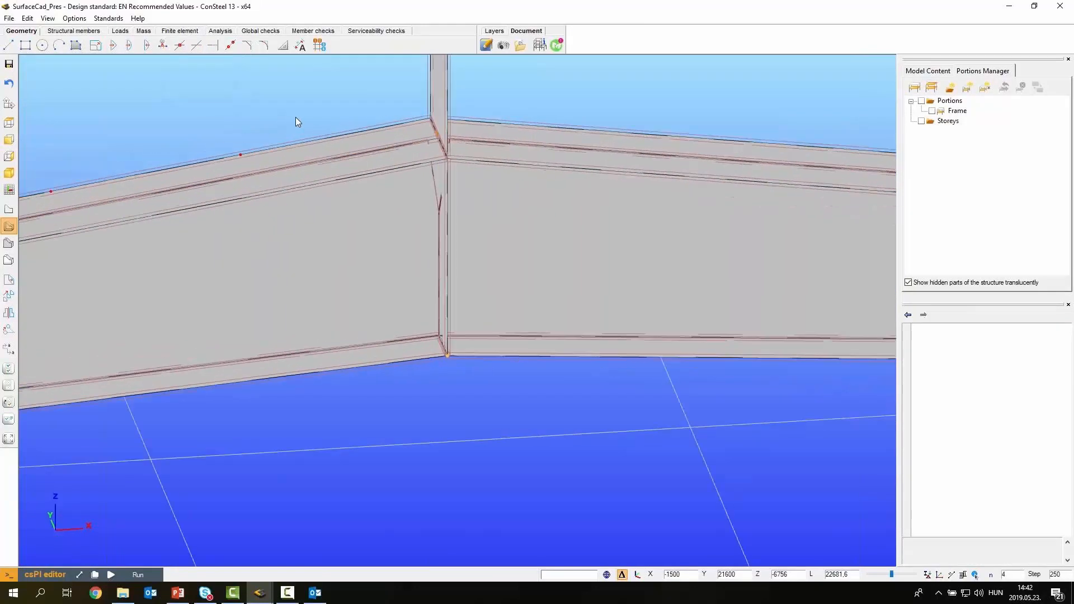
Move the upper end corners of both beam webs onto the ridge plate where the upper flanges meet
left_click(8, 283)
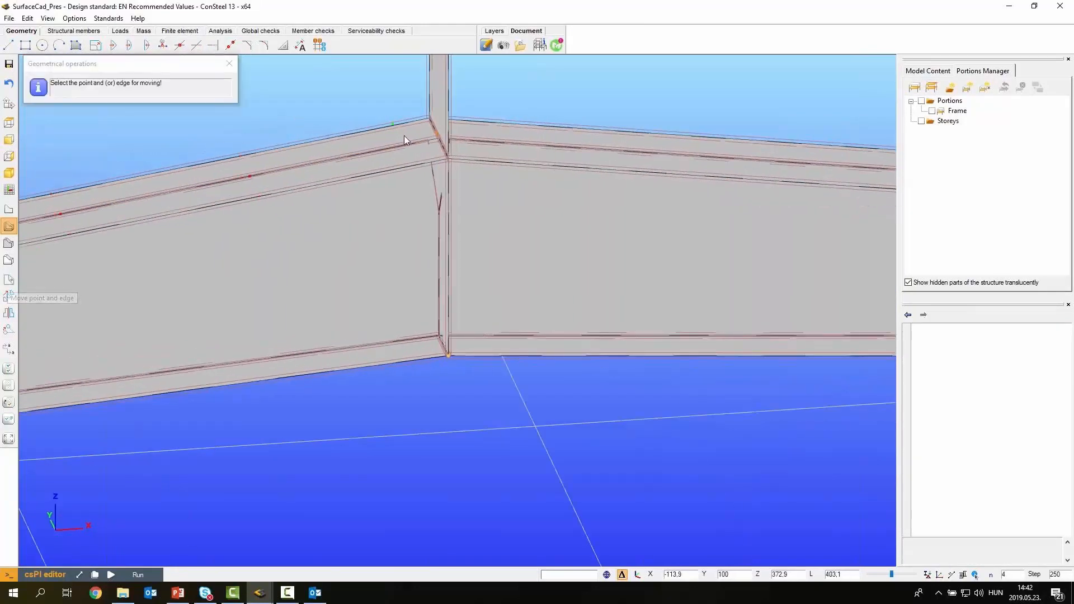
left_click(431, 140)
left_click(441, 137)
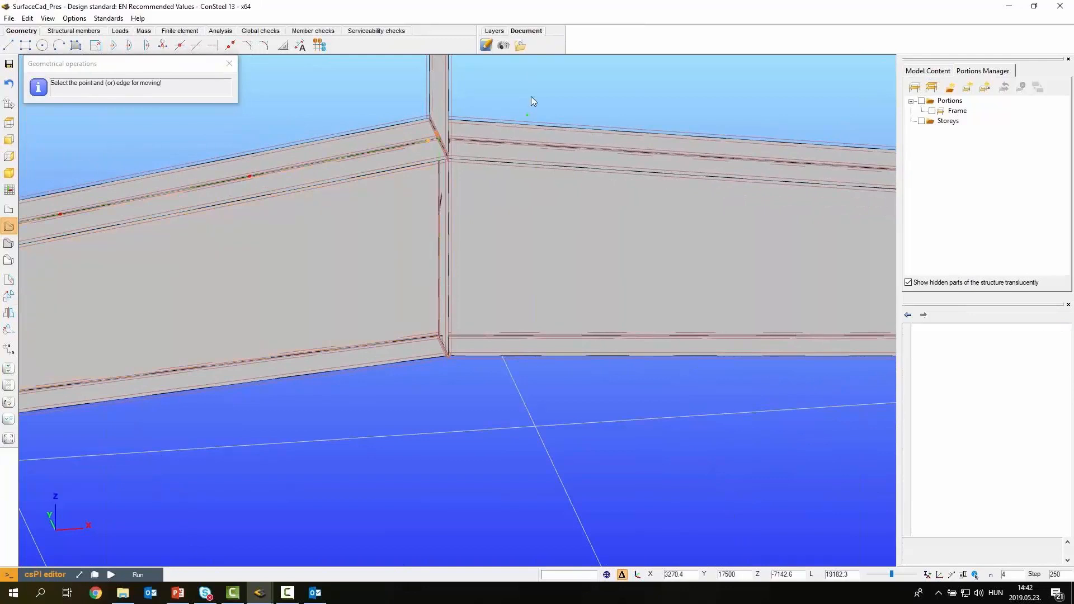
middle_click_drag(527, 86, 465, 136)
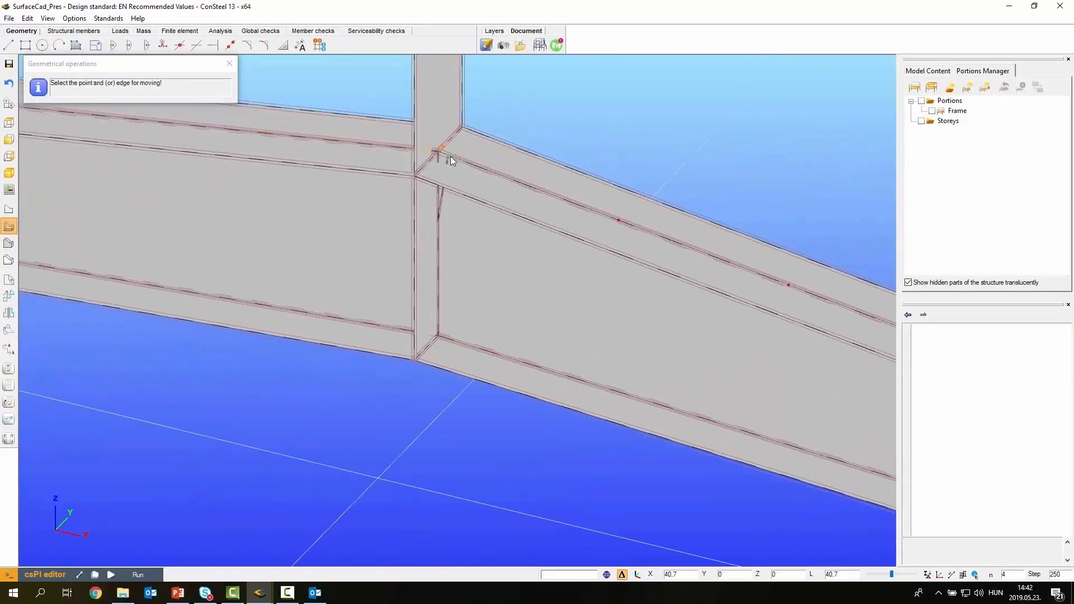
left_click(450, 156)
left_click(440, 151)
middle_click_drag(593, 70, 579, 136)
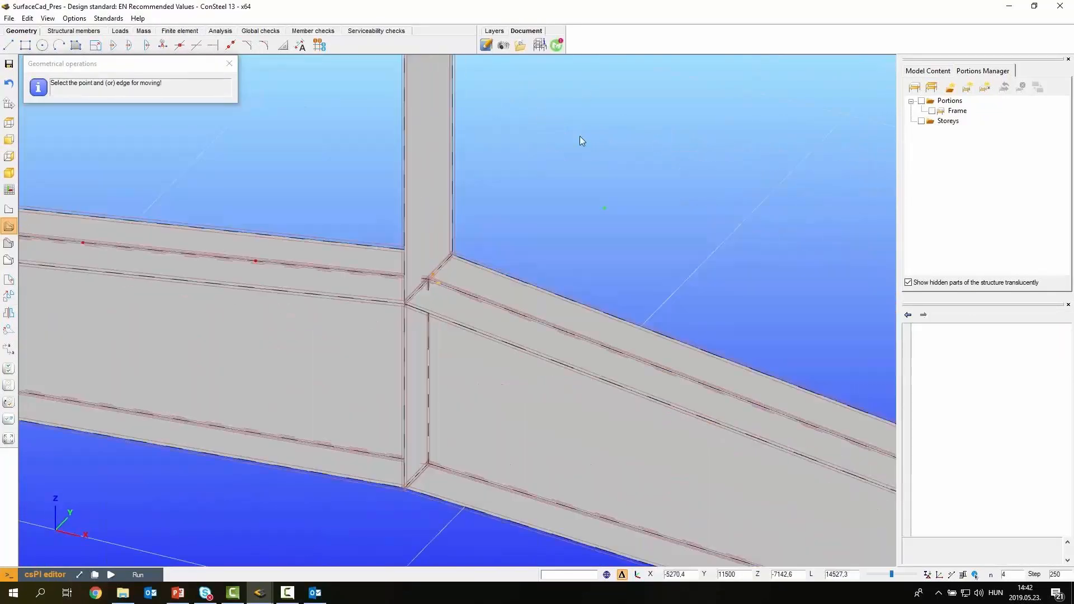
scroll(577, 137, "down", 3)
key("Escape")
Move the two top corners of the vertical ridge plate down to the flange corners at the ridge
middle_click_drag(585, 73, 529, 169)
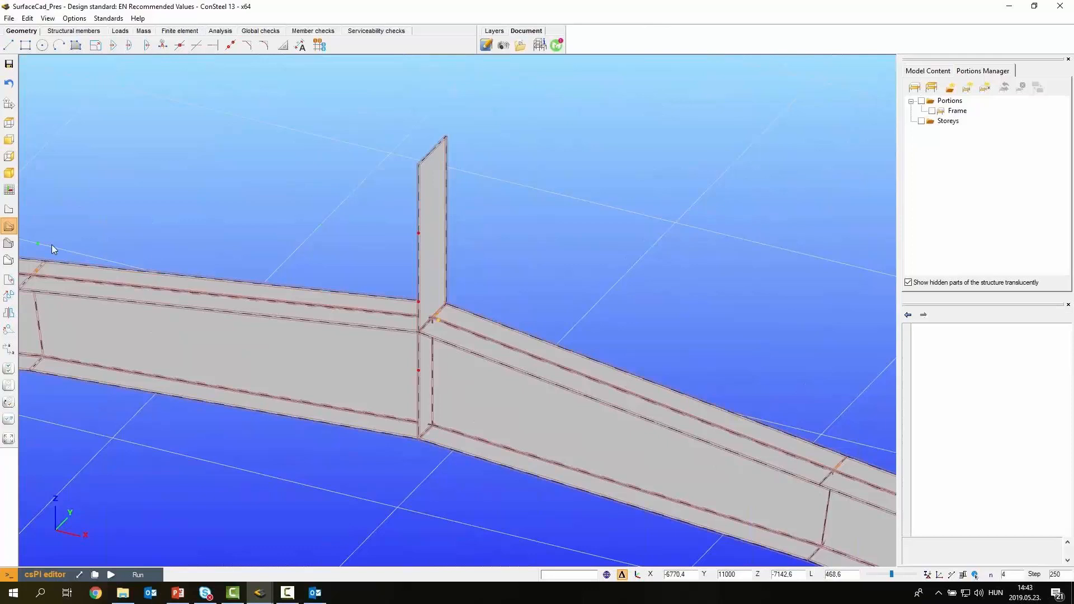
left_click(10, 279)
left_click(418, 167)
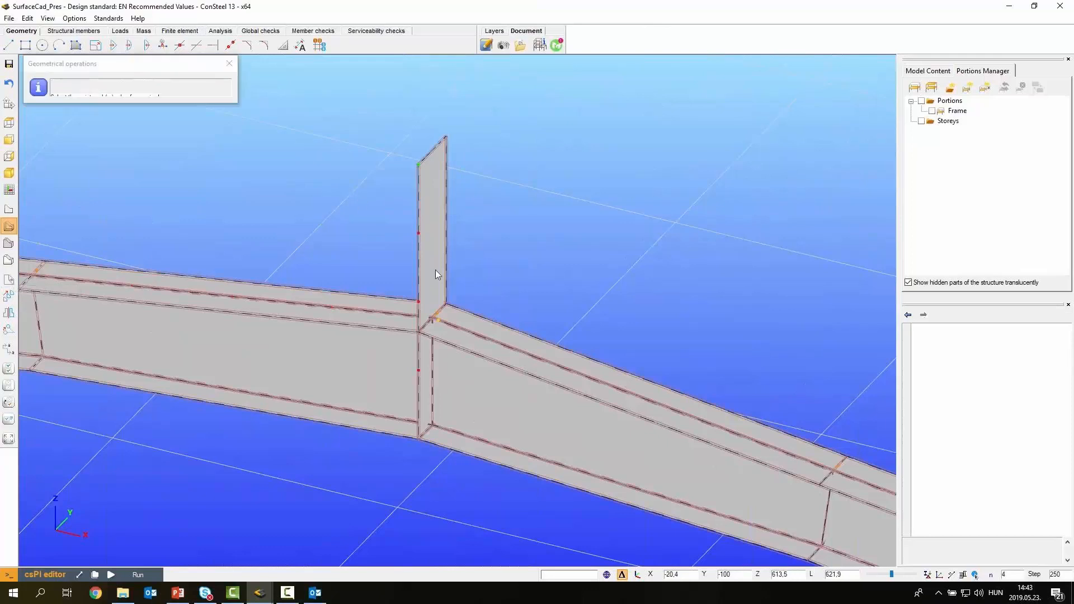
left_click(419, 334)
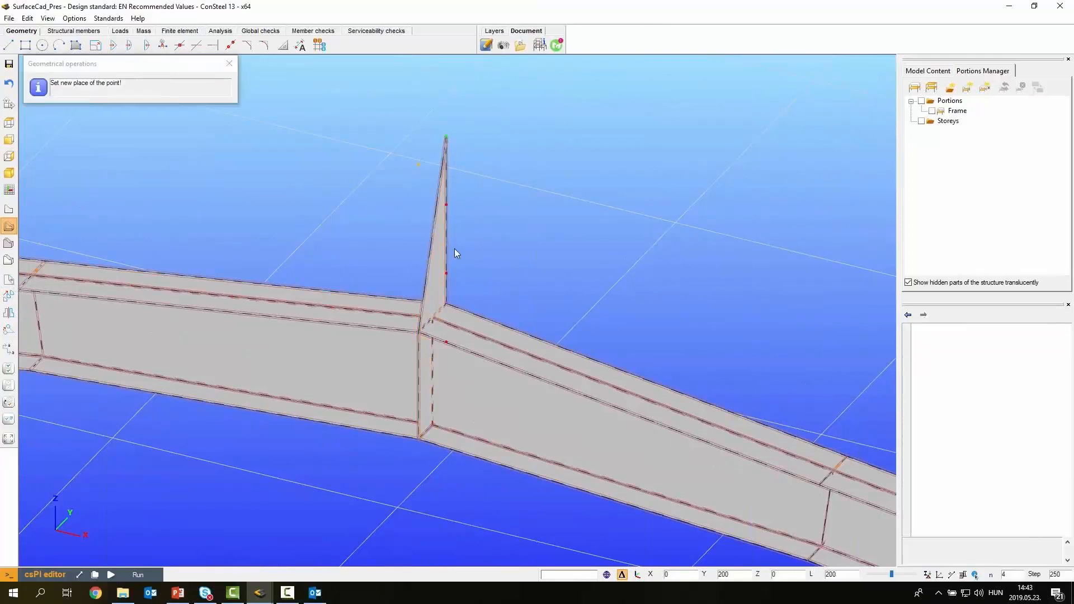
left_click(448, 304)
key("Escape")
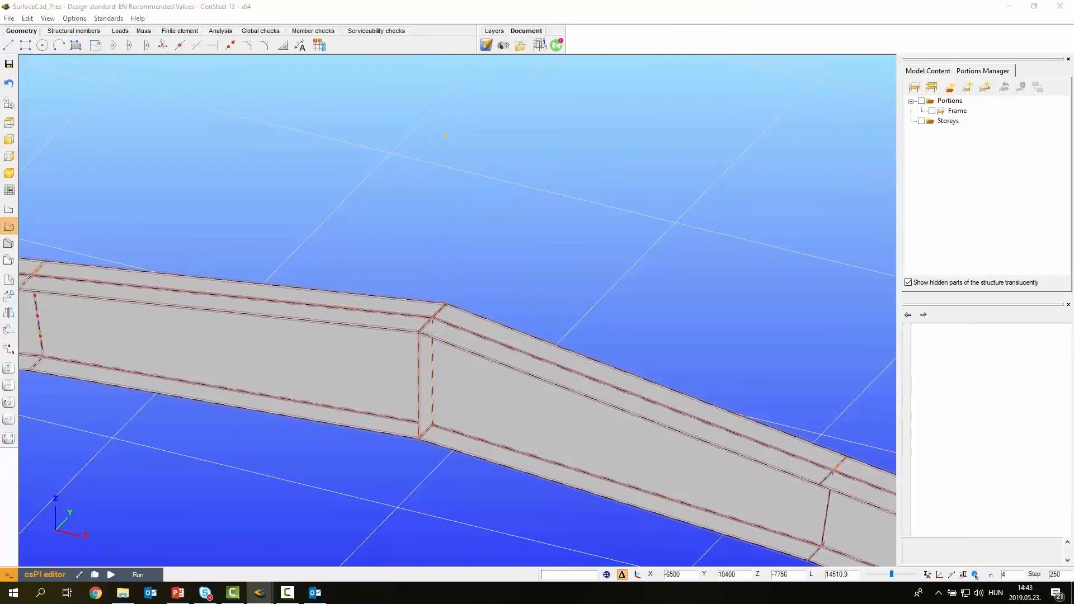
Examine the completed plate frame in the SurfaceCad_Pres_done model, from the column base along the beams and ridge to the opposite column
scroll(581, 234, "down", 5)
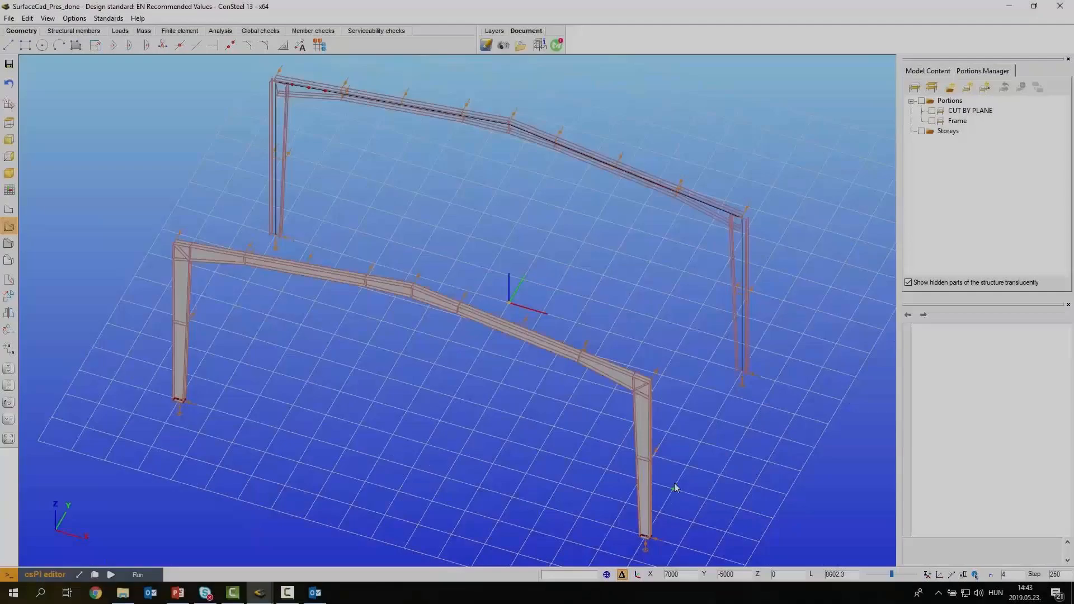
scroll(669, 473, "up", 10)
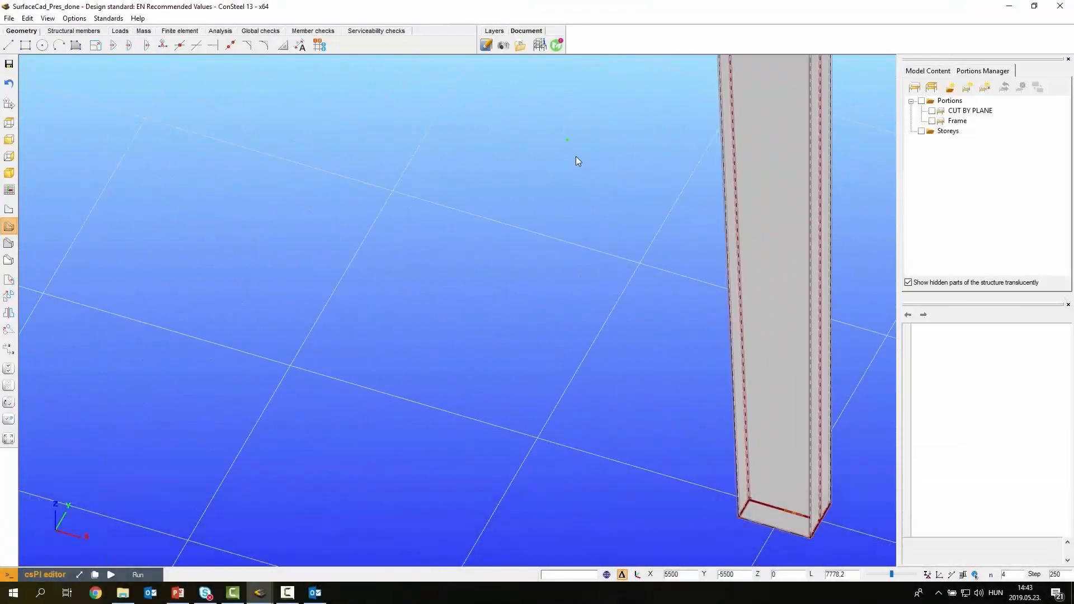
middle_click_drag(578, 162, 761, 596)
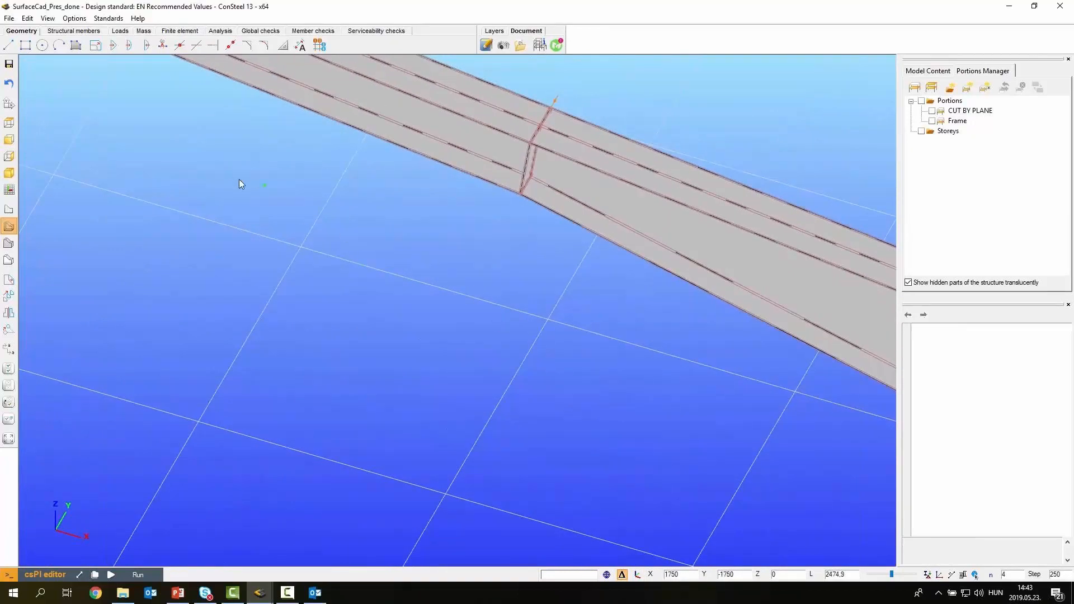
middle_click_drag(240, 180, 699, 409)
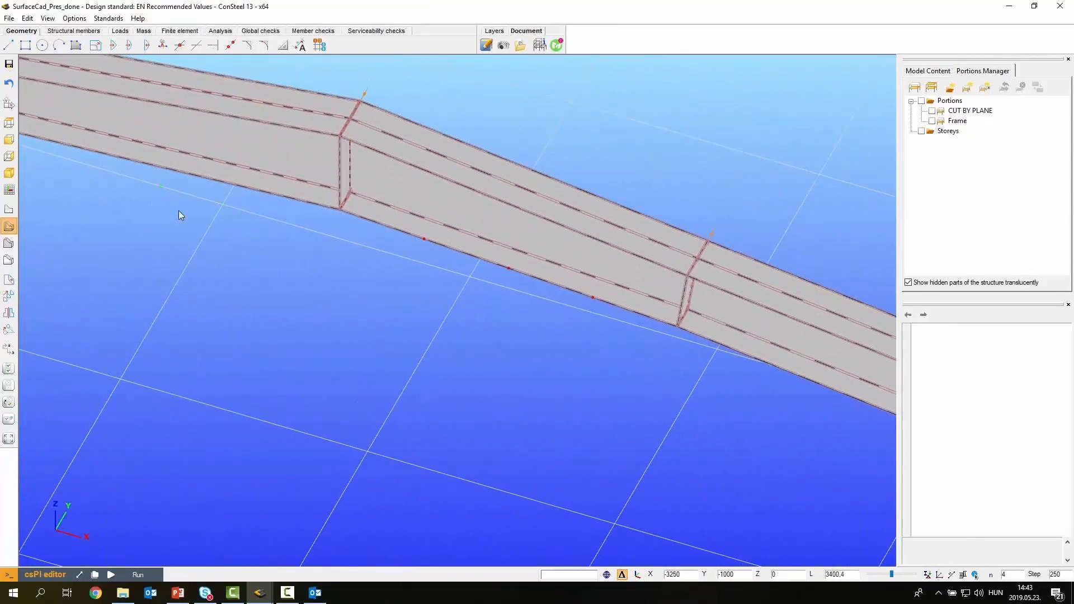
middle_click_drag(179, 216, 686, 312)
scroll(688, 312, "down", 3)
scroll(687, 307, "down", 5)
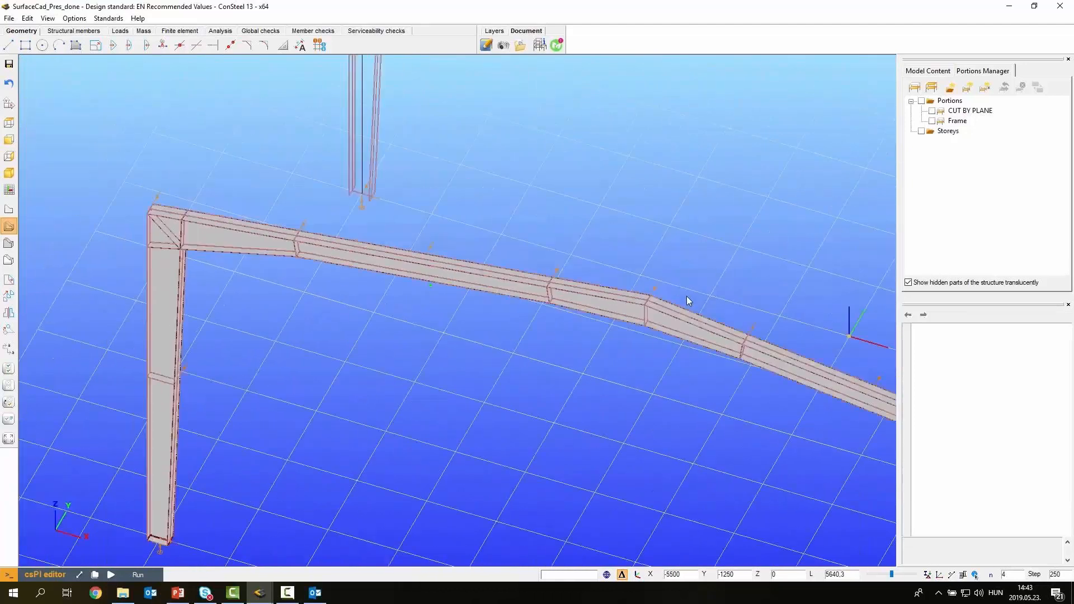
Run the analysis of both frames and dismiss the analysis report
left_click(220, 31)
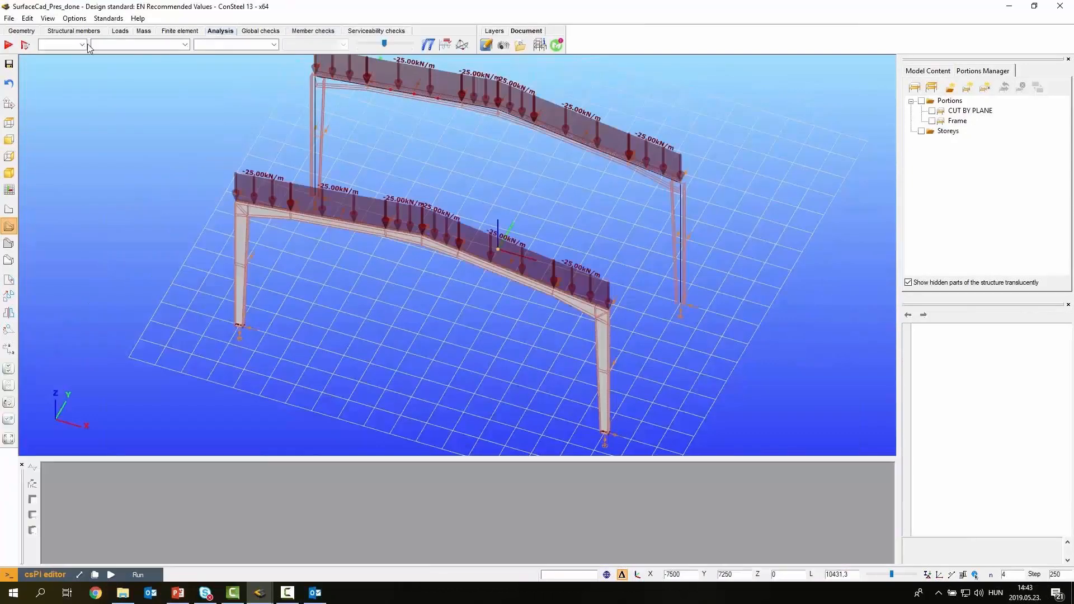
left_click(8, 48)
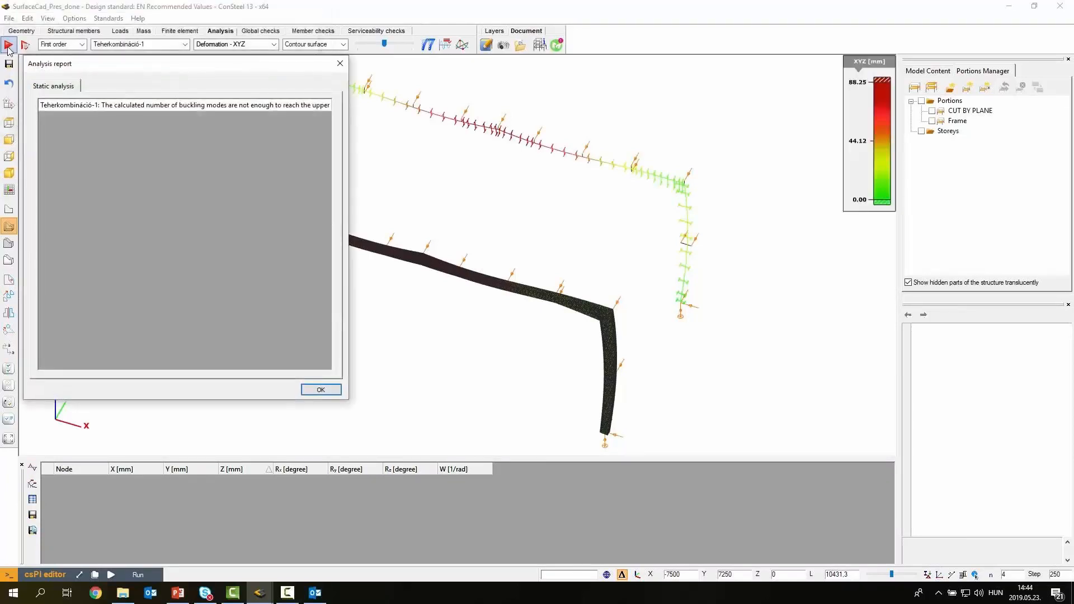
left_click(320, 390)
Display the buckling results with a slightly larger deformation scale and show the seventh eigenvalue's mode shape
left_click(81, 44)
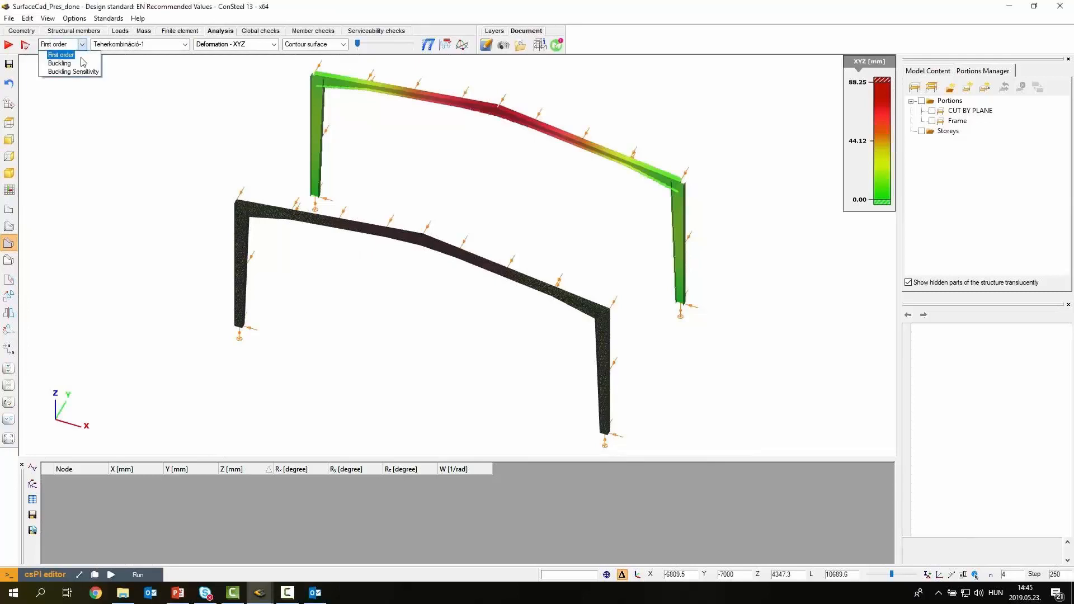
left_click(76, 64)
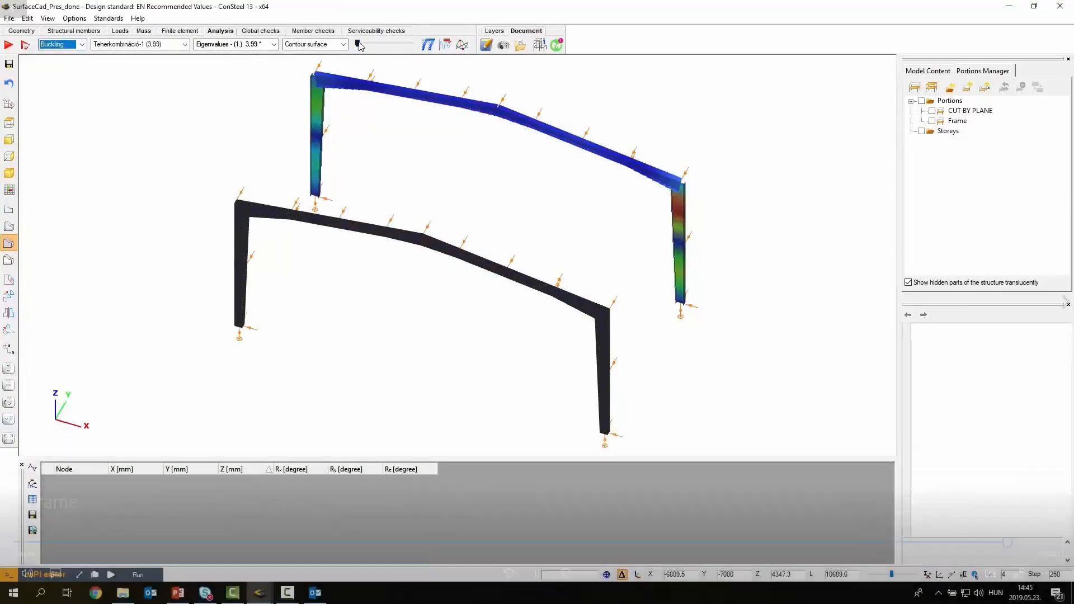
left_click(362, 47)
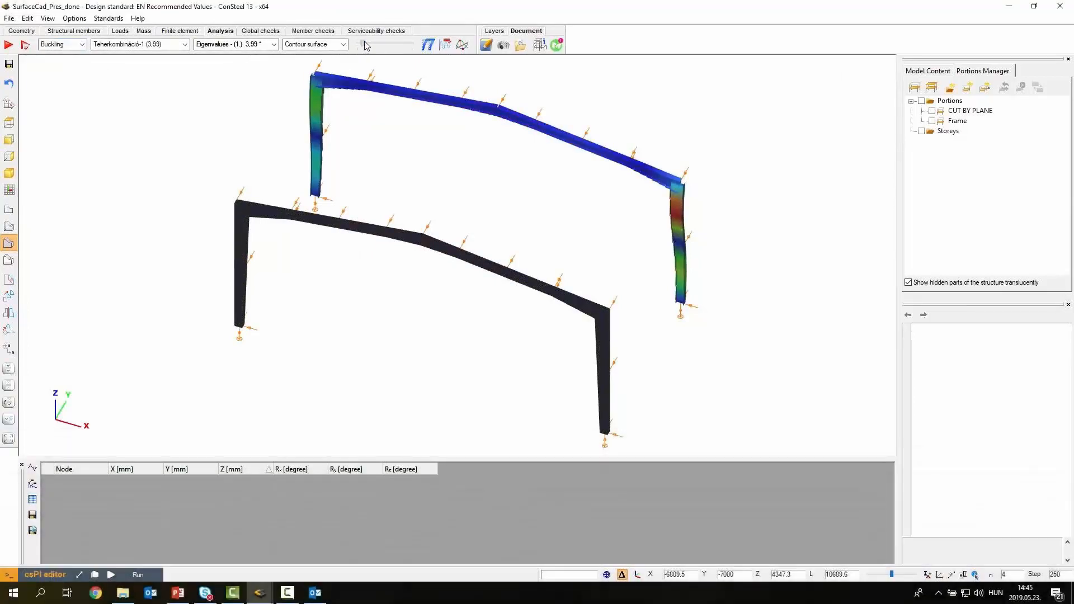
left_click(213, 46)
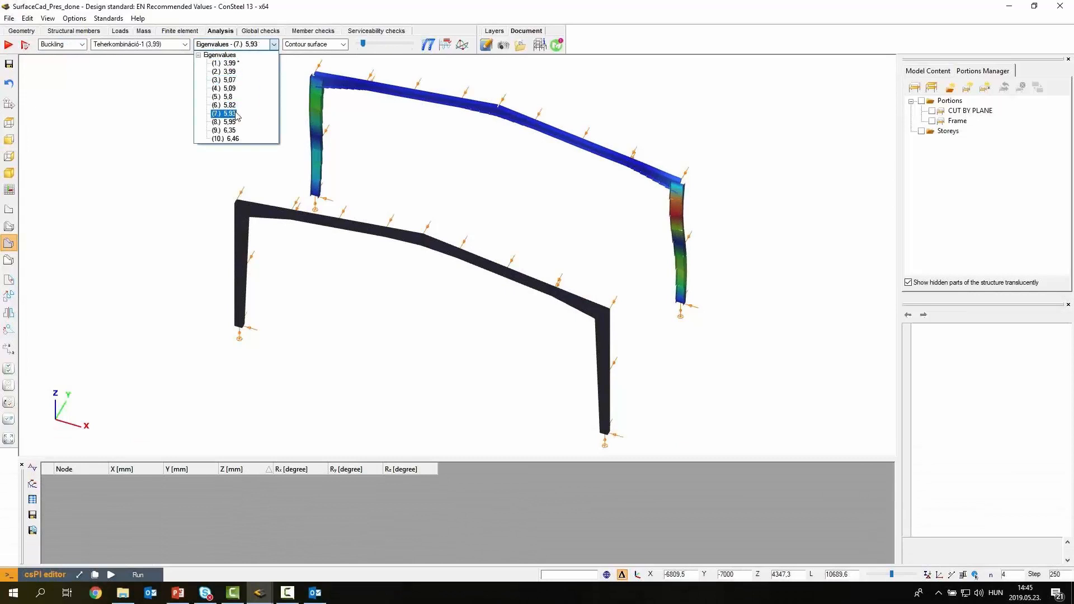
left_click(229, 114)
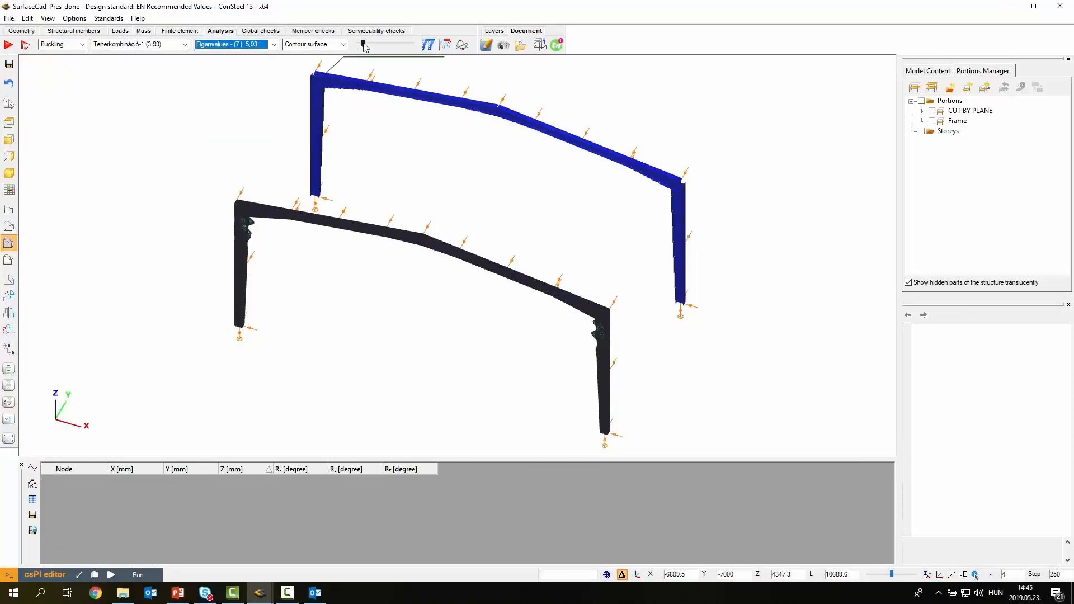
Reduce the deformation scale of the seventh buckling mode and inspect the plate frame's column-to-beam corner up close
scroll(275, 196, "up", 5)
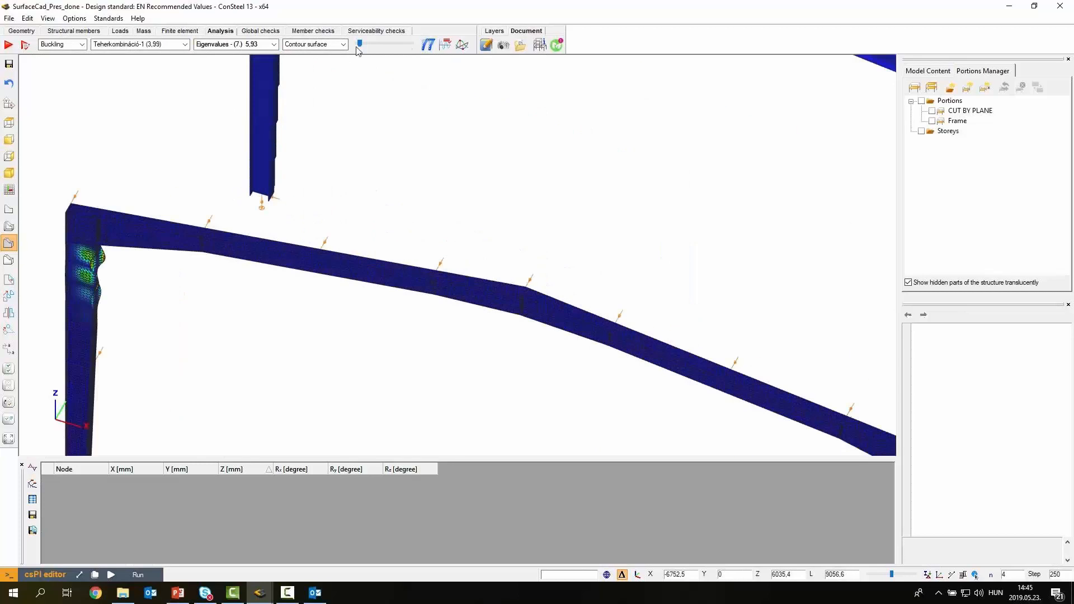
left_click_drag(358, 45, 358, 48)
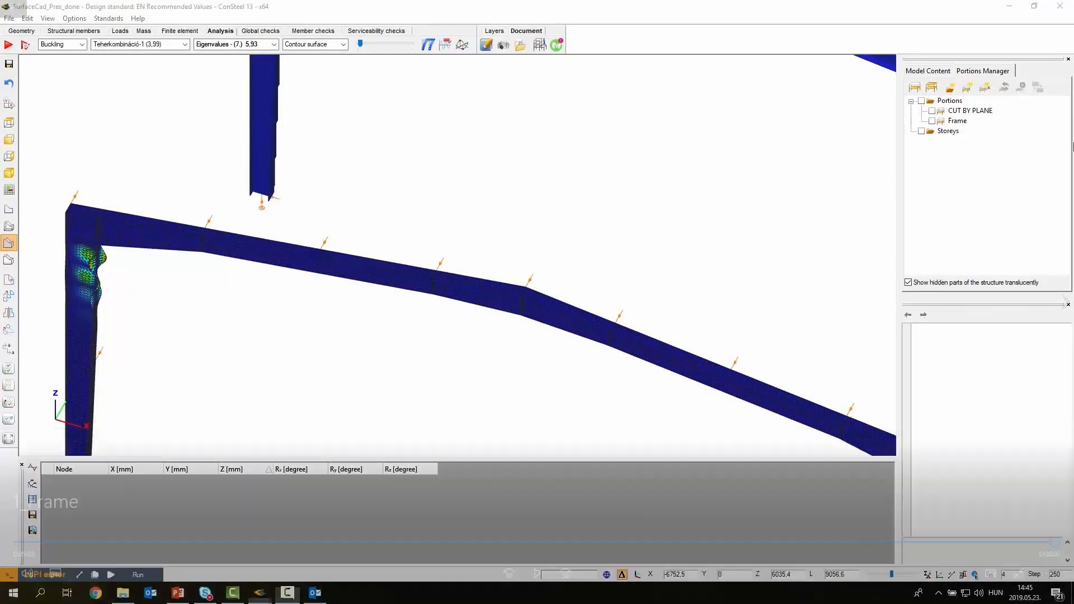
Close the 1_Frame video and switch to the WhatsNew_ENG_2 presentation in PowerPoint
left_click(1018, 574)
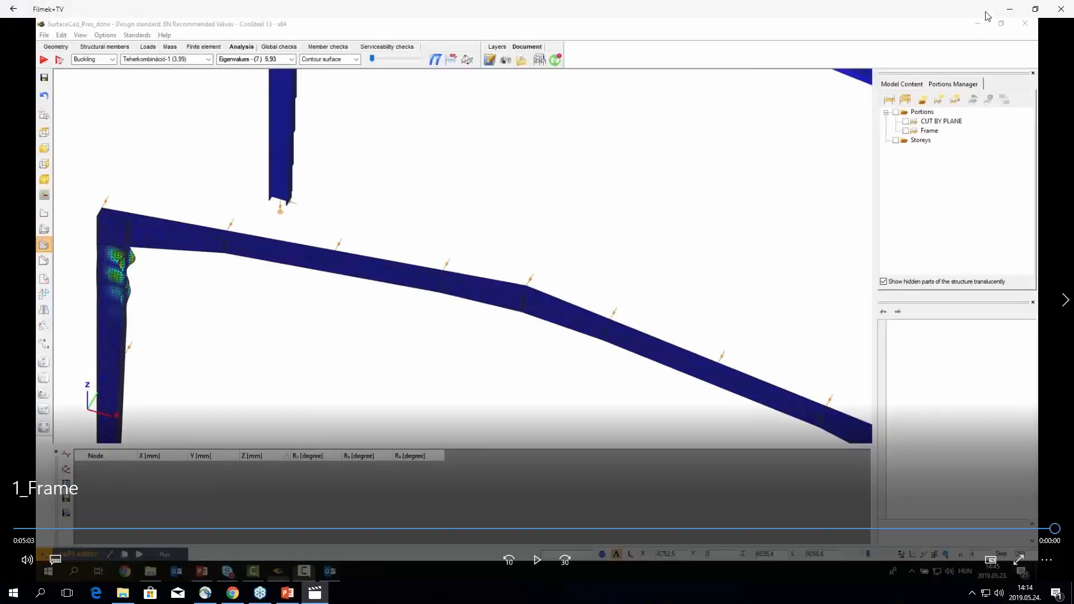
left_click(1019, 13)
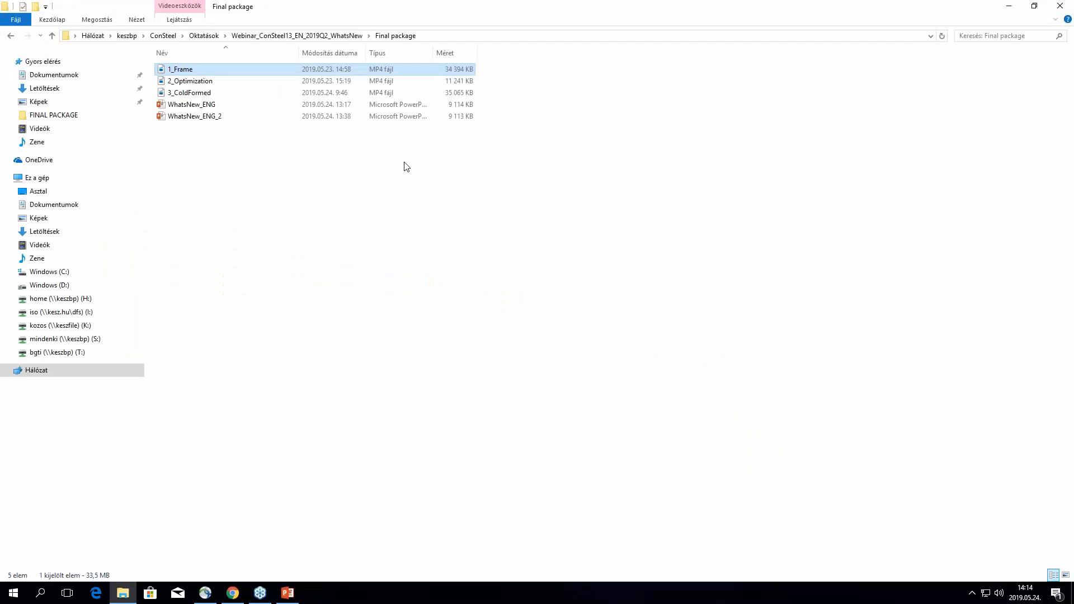
left_click(287, 592)
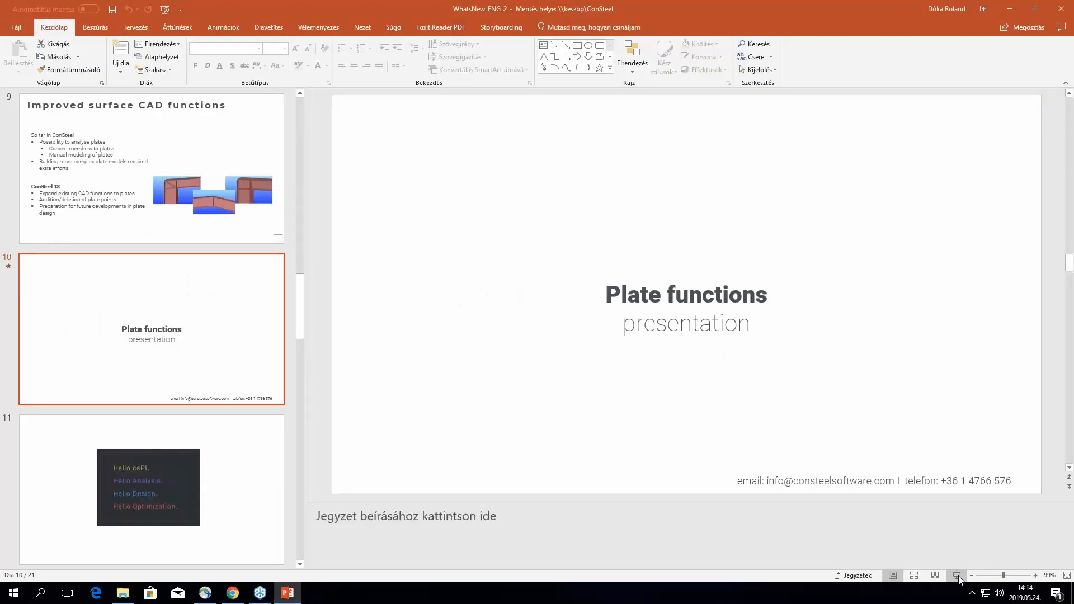
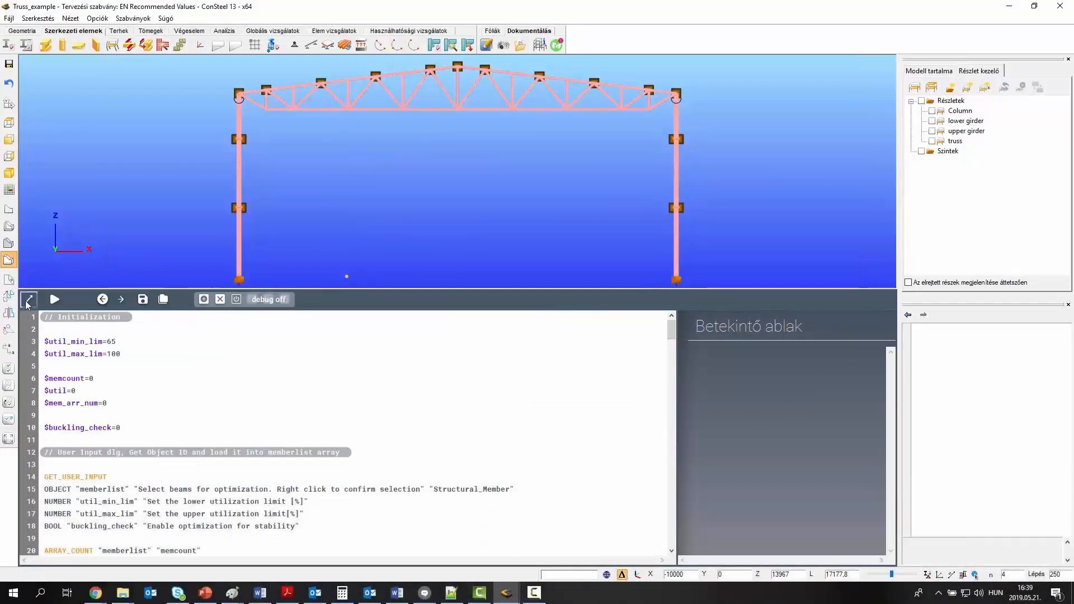
Run the csPI optimization script on all truss members between the columns, with utilization limits of 50% and 100% and stability optimization enabled
left_click(29, 300)
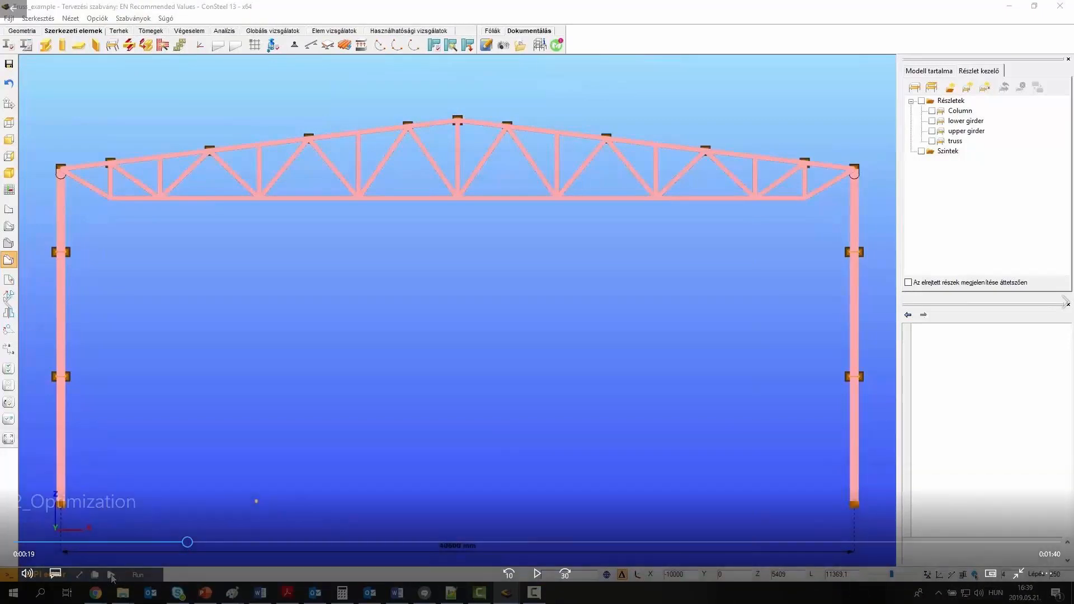
left_click(111, 575)
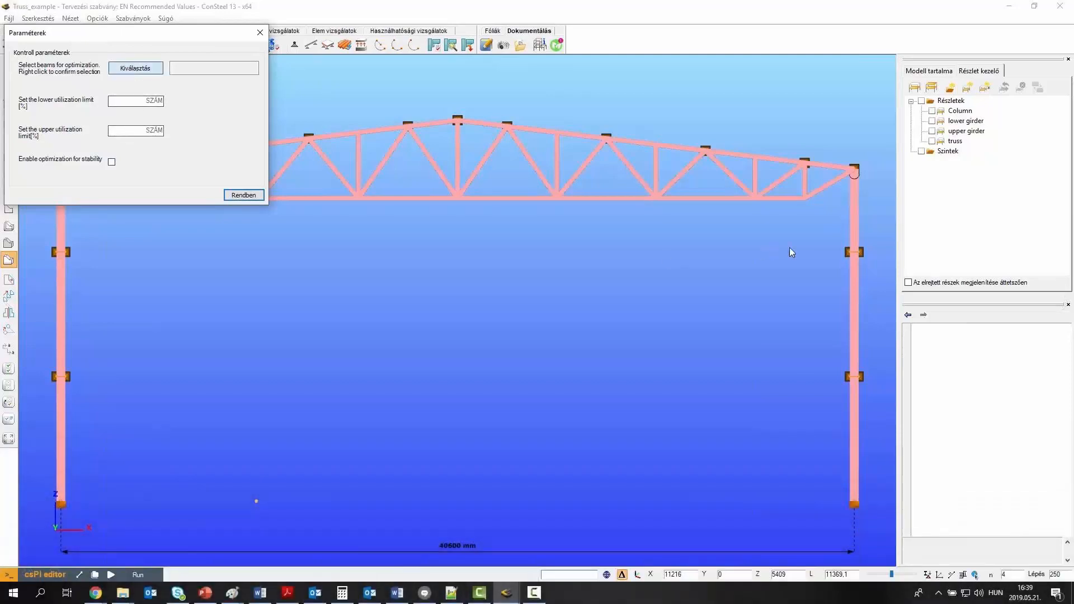
left_click_drag(823, 244, 82, 73)
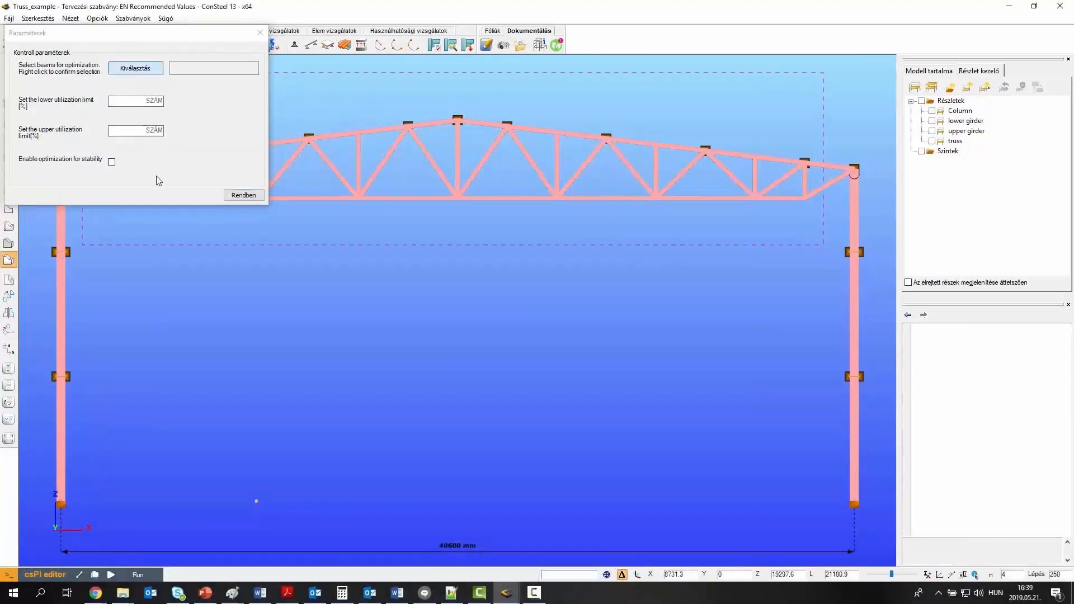
right_click(416, 248)
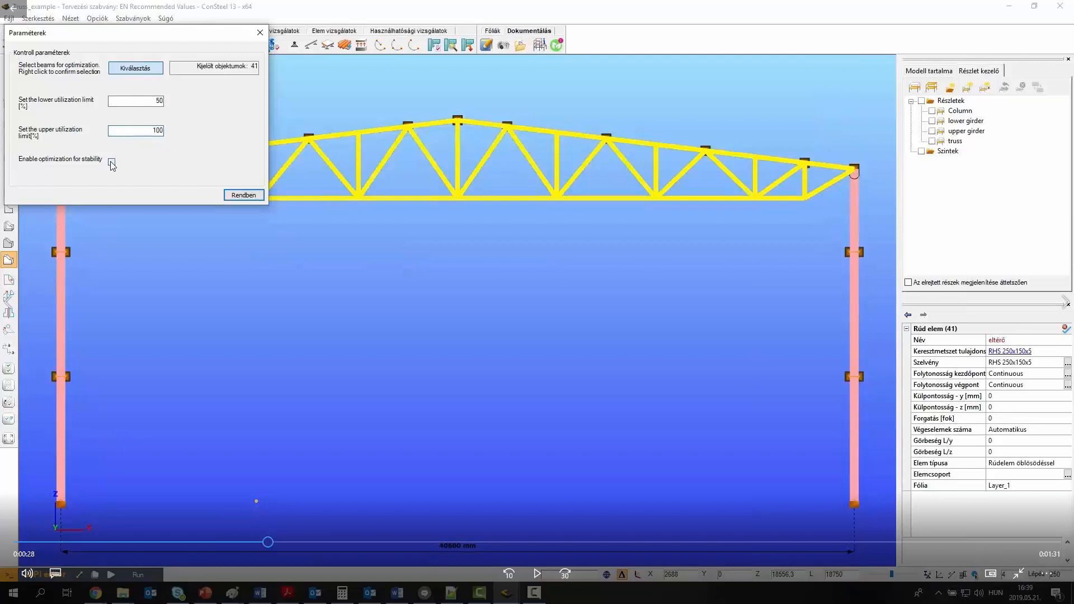
left_click(112, 162)
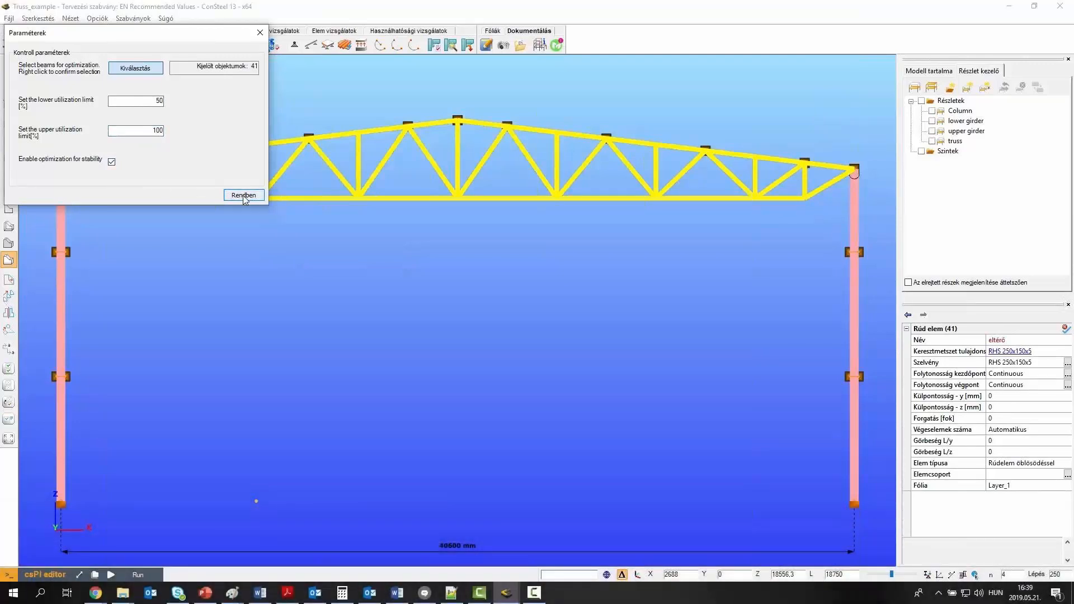
left_click(244, 195)
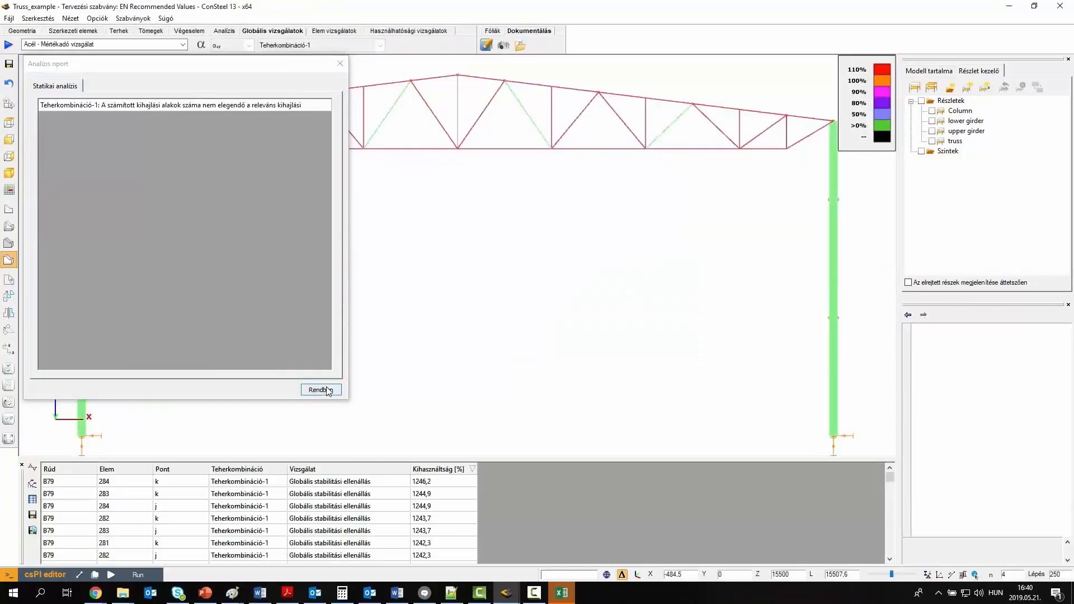
Accept the analysis reports raised during the truss optimization so the script continues through its iterations
left_click(321, 390)
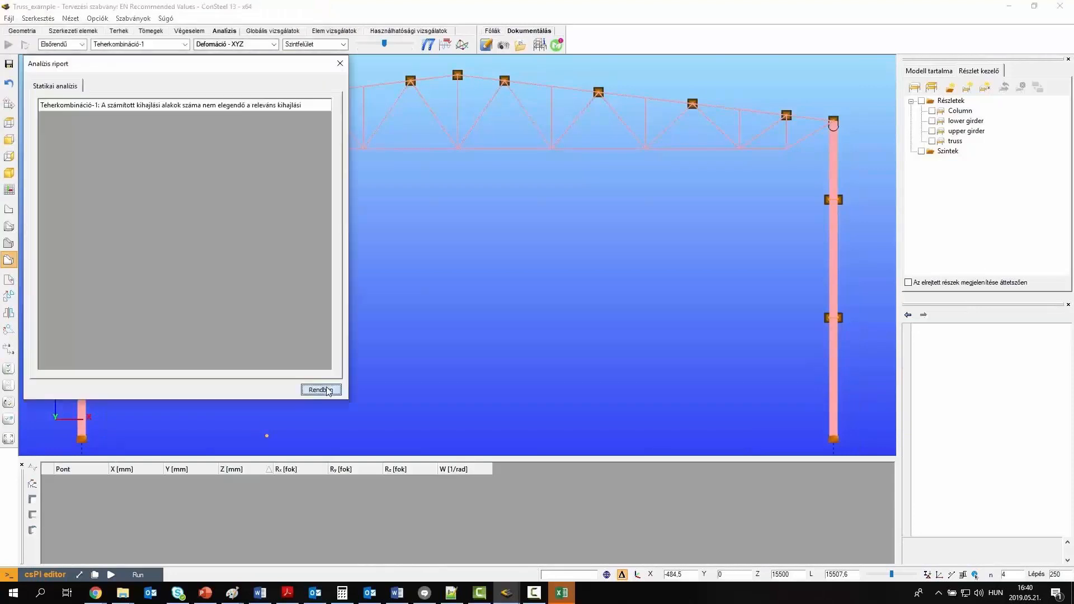
left_click(321, 390)
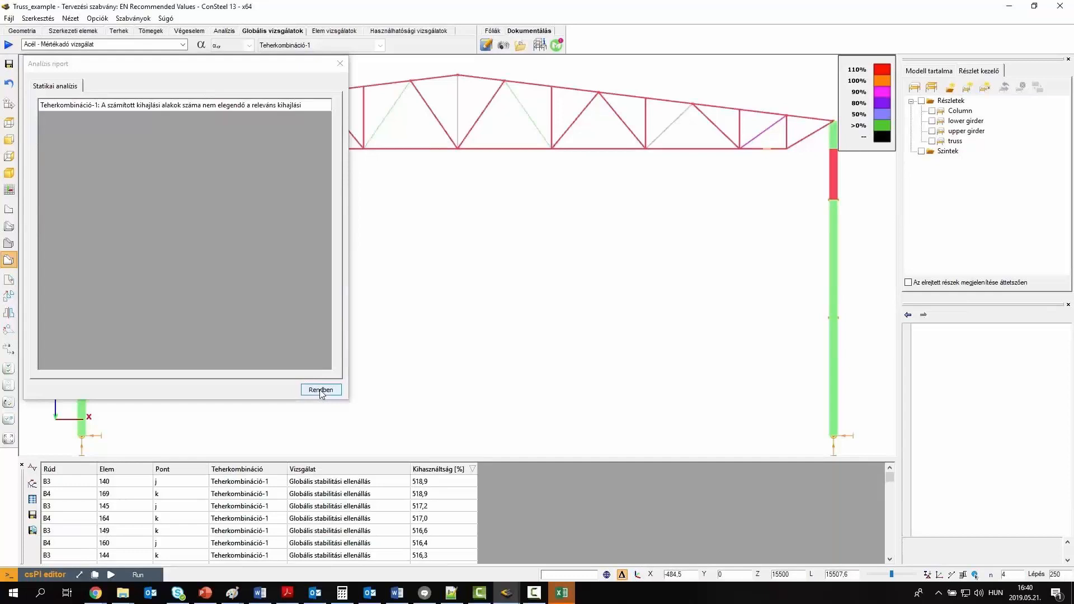
left_click(321, 389)
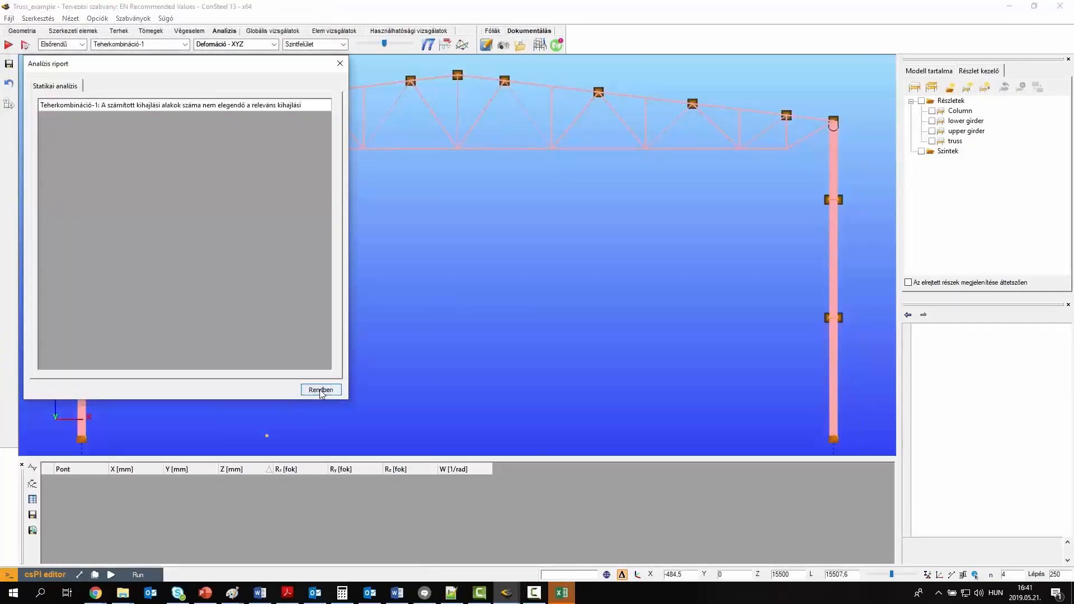
left_click(321, 390)
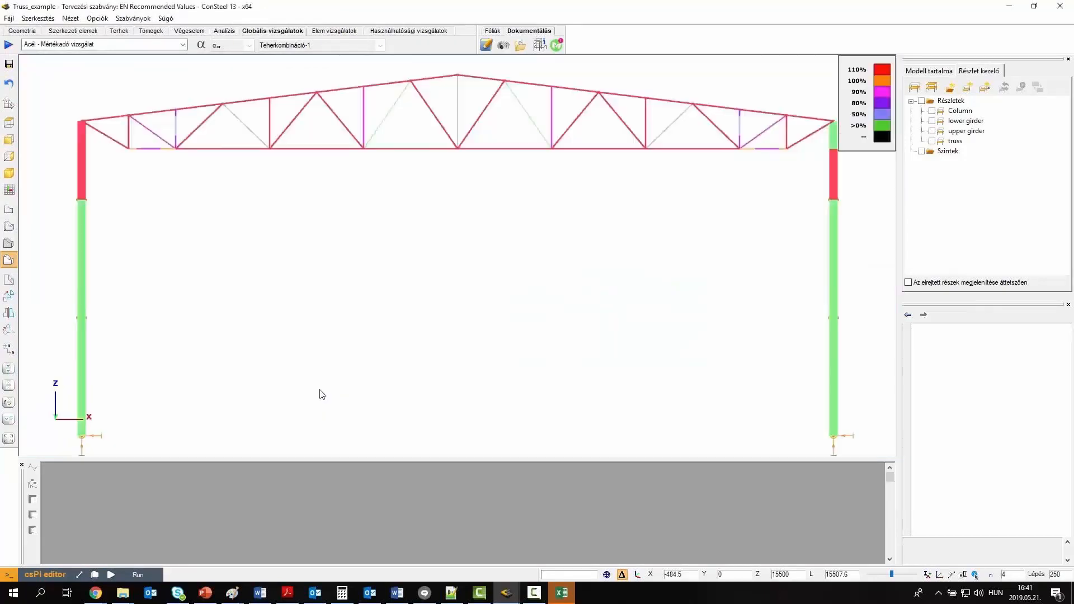
Switch to Excel and review the member utilizations written to the csPI_SHS_optimization workbook
left_click(561, 592)
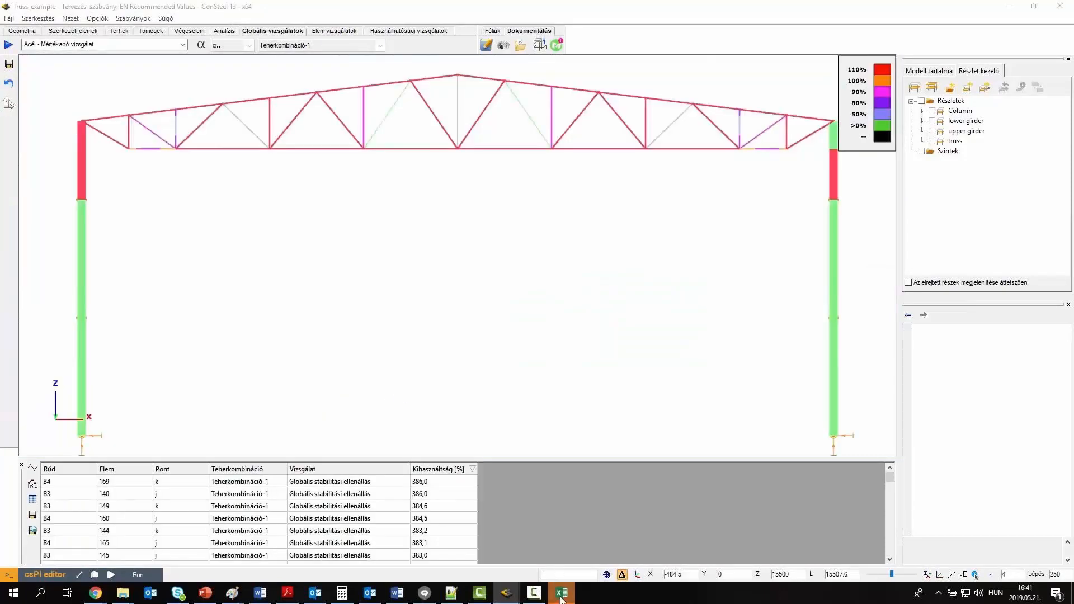
left_click(753, 280)
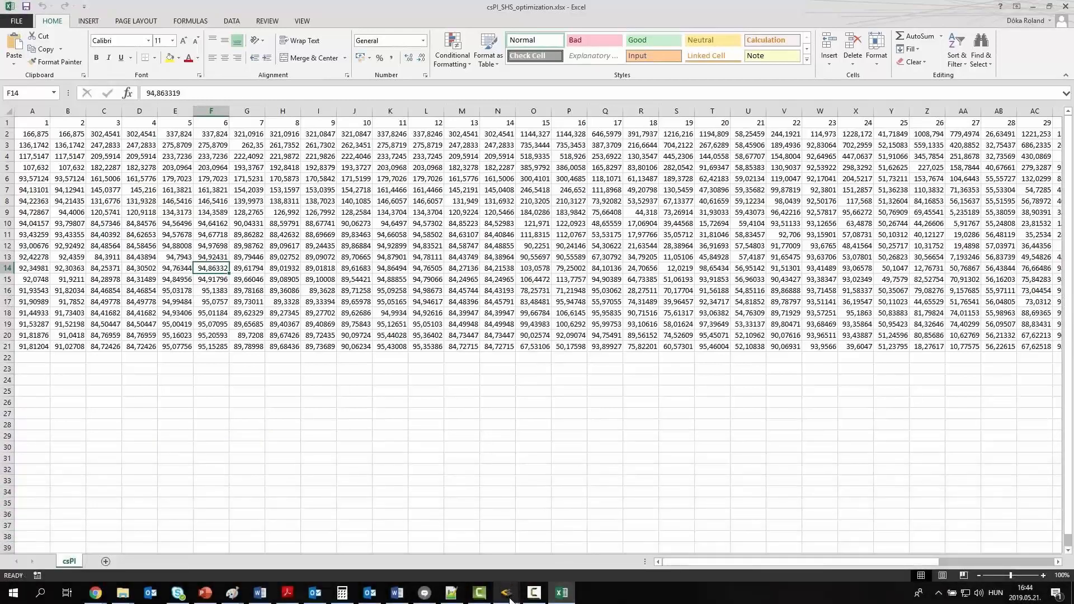
Return to the Truss_example model in ConSteel and close the analysis report
mouse_move(508, 598)
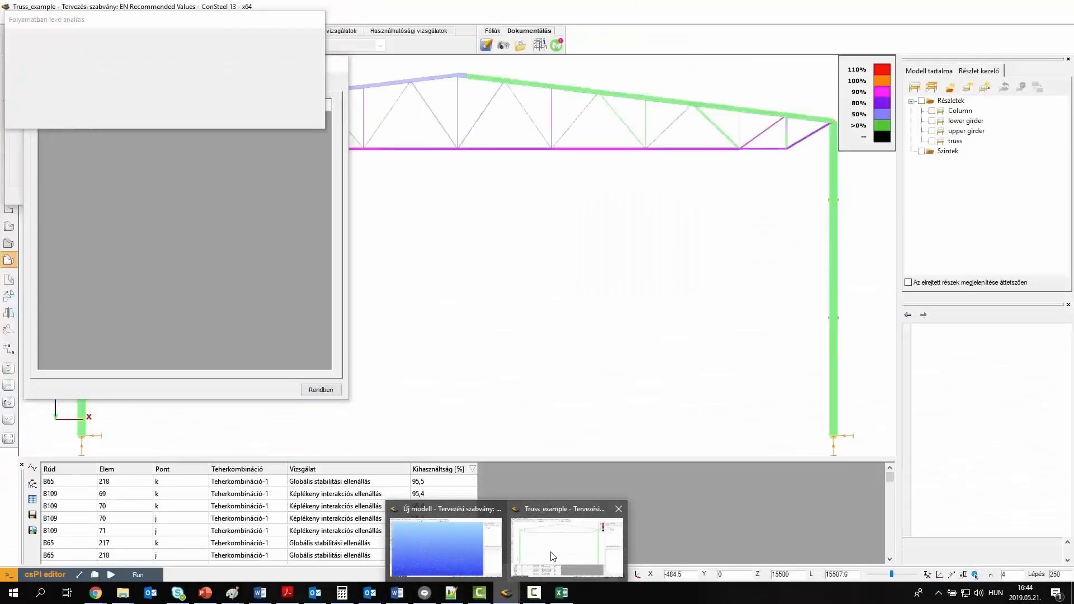
left_click(552, 557)
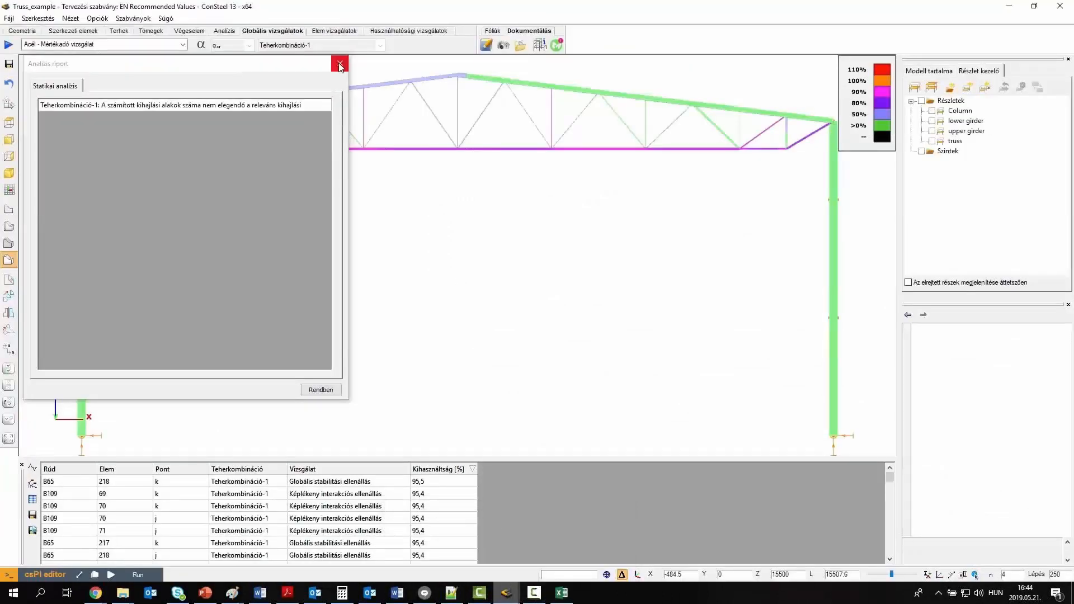
left_click(340, 65)
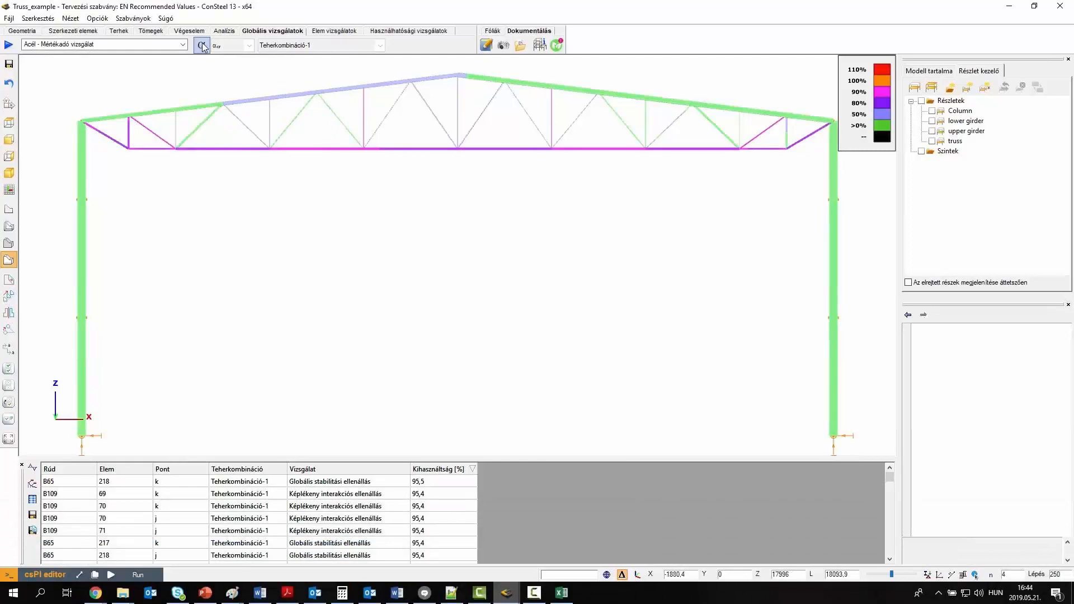
Display the alpha factors and the Globális stabilitási ellenállás results, and locate the member with the highest utilization
left_click(203, 46)
left_click(148, 45)
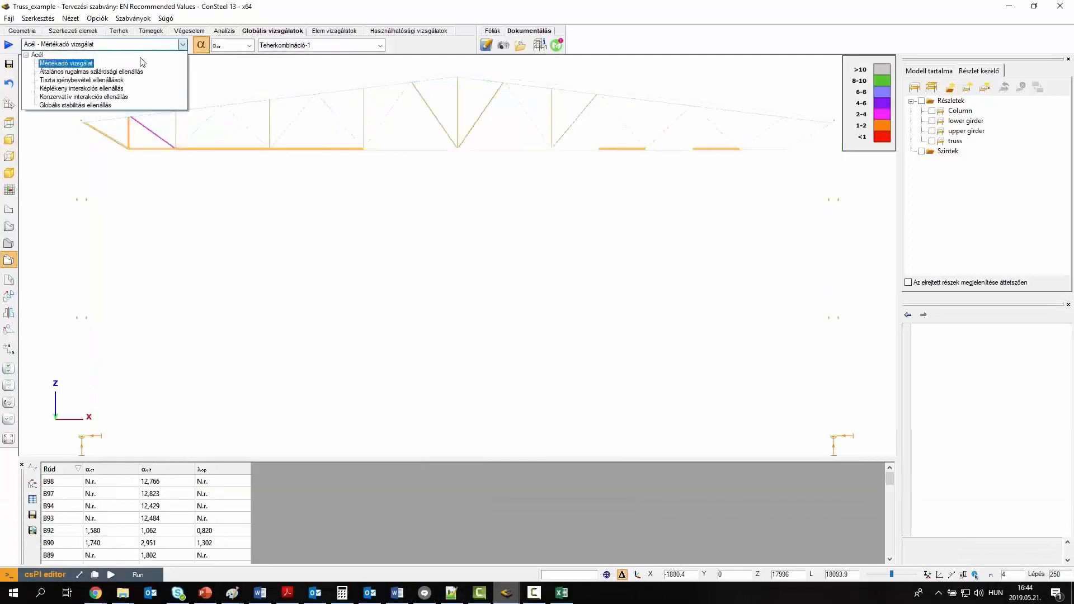
left_click(95, 105)
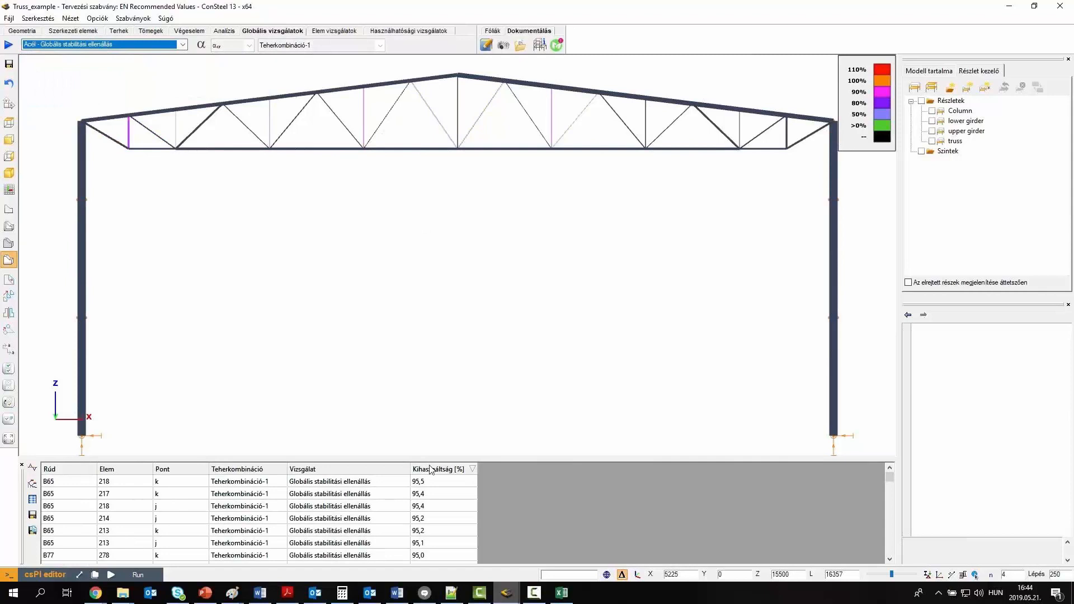
left_click(434, 482)
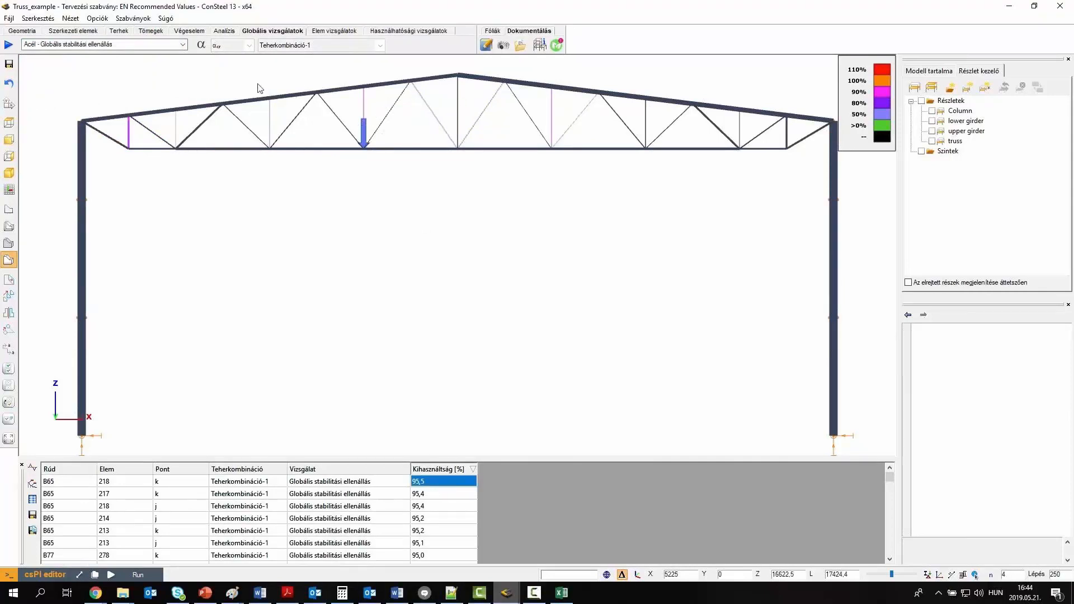
Set the displayed global check to Mértékadó vizsgálat and review the optimized truss's utilizations
left_click(136, 47)
left_click(84, 64)
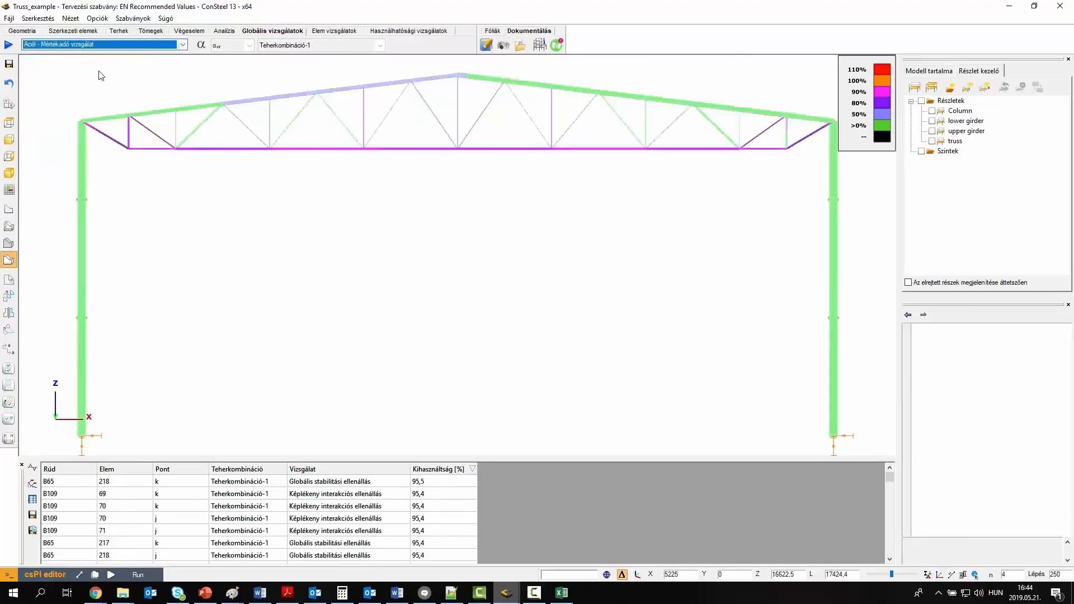
mouse_move(312, 150)
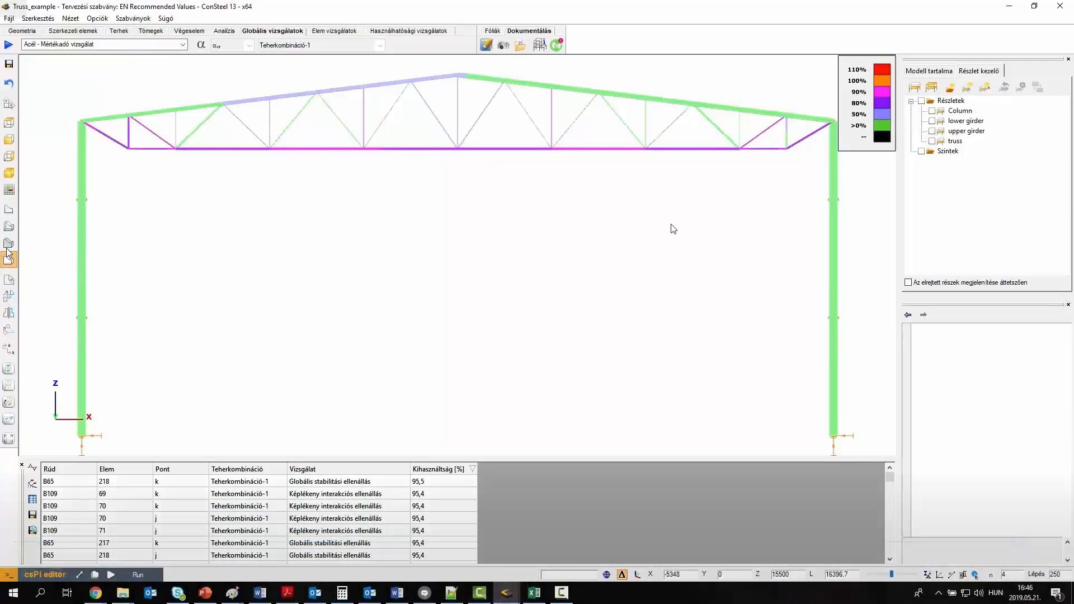
Close the 2_Optimization video and start the PowerPoint slide show from slide 14, "Shape it."
left_click(1016, 575)
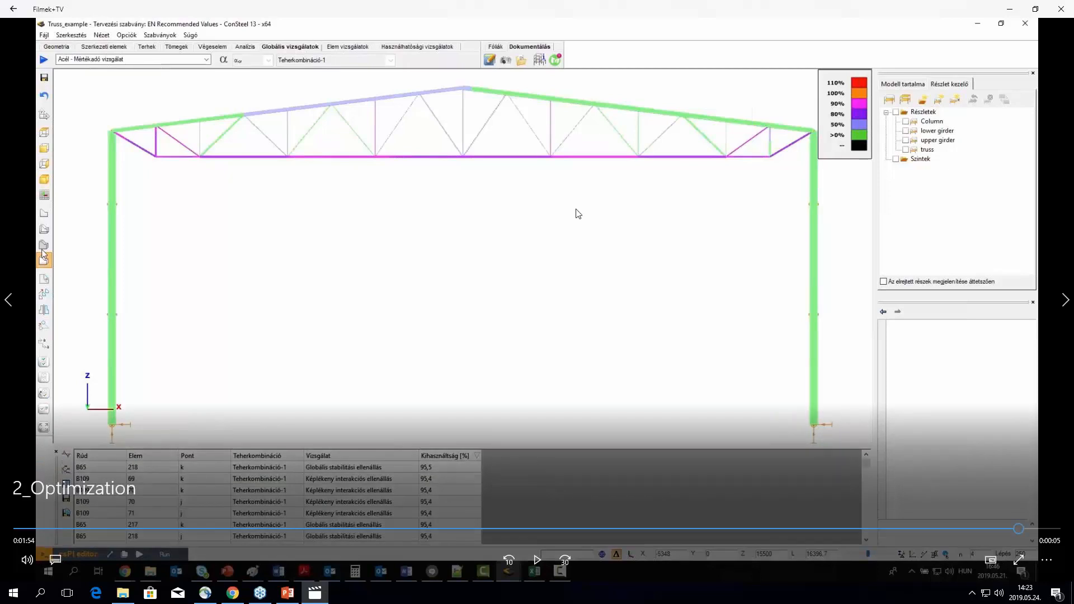
left_click(1063, 14)
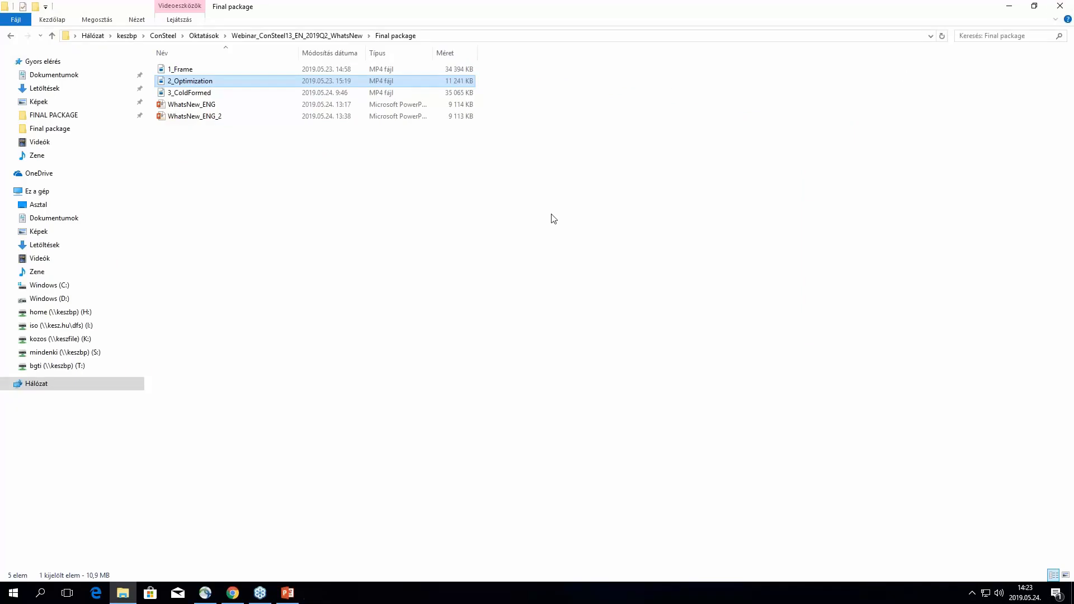
left_click(287, 593)
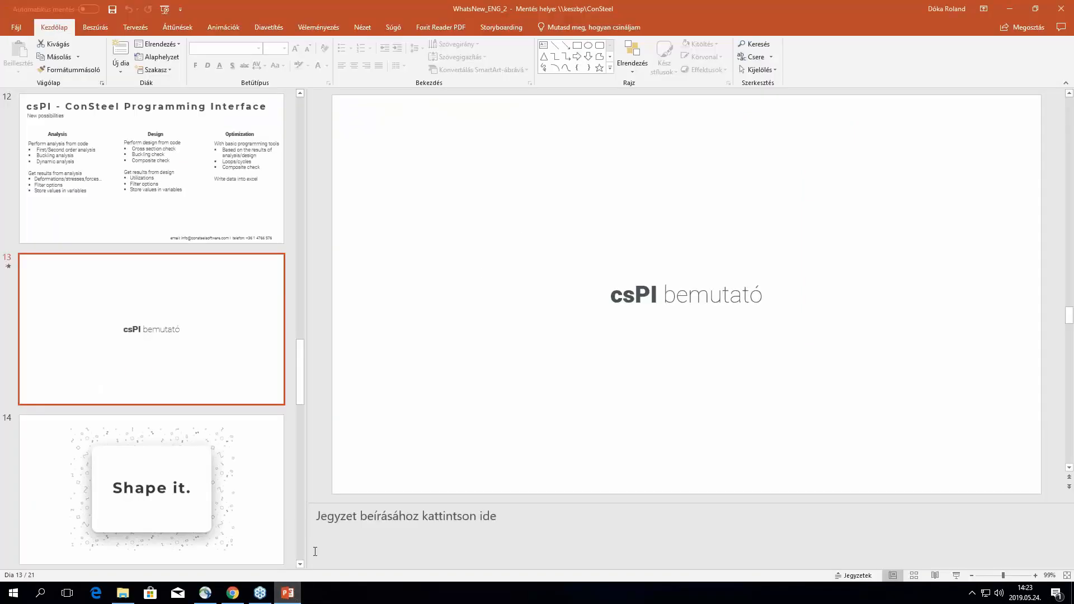
left_click(240, 471)
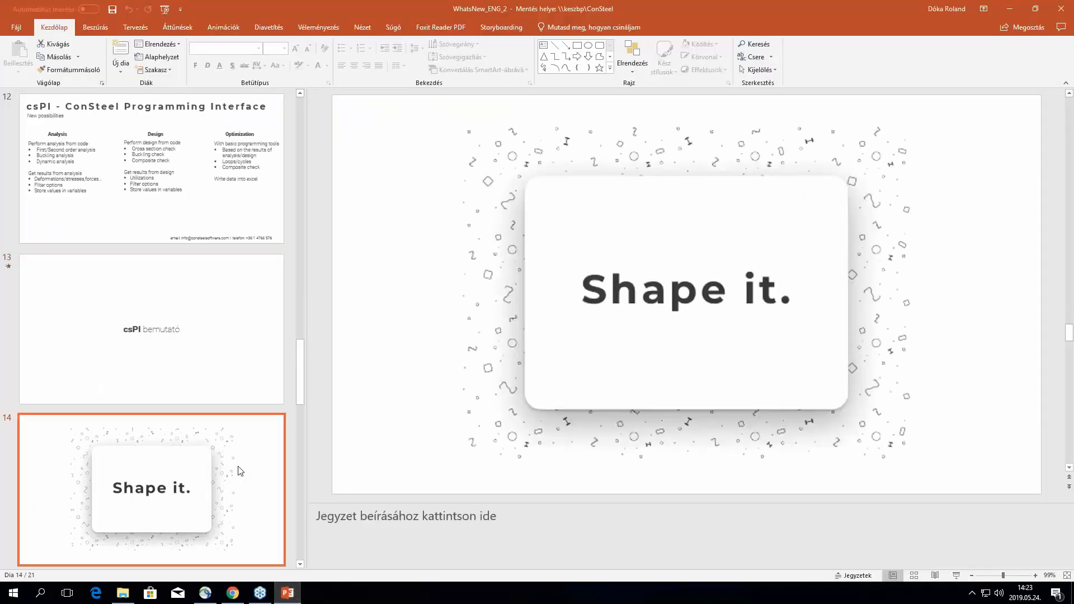
left_click(956, 575)
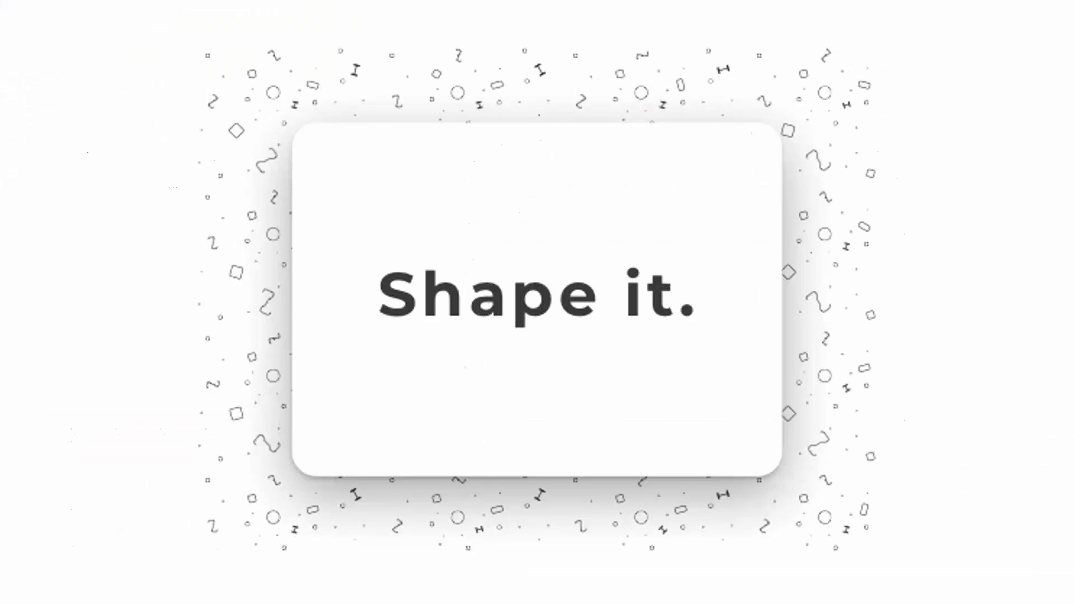